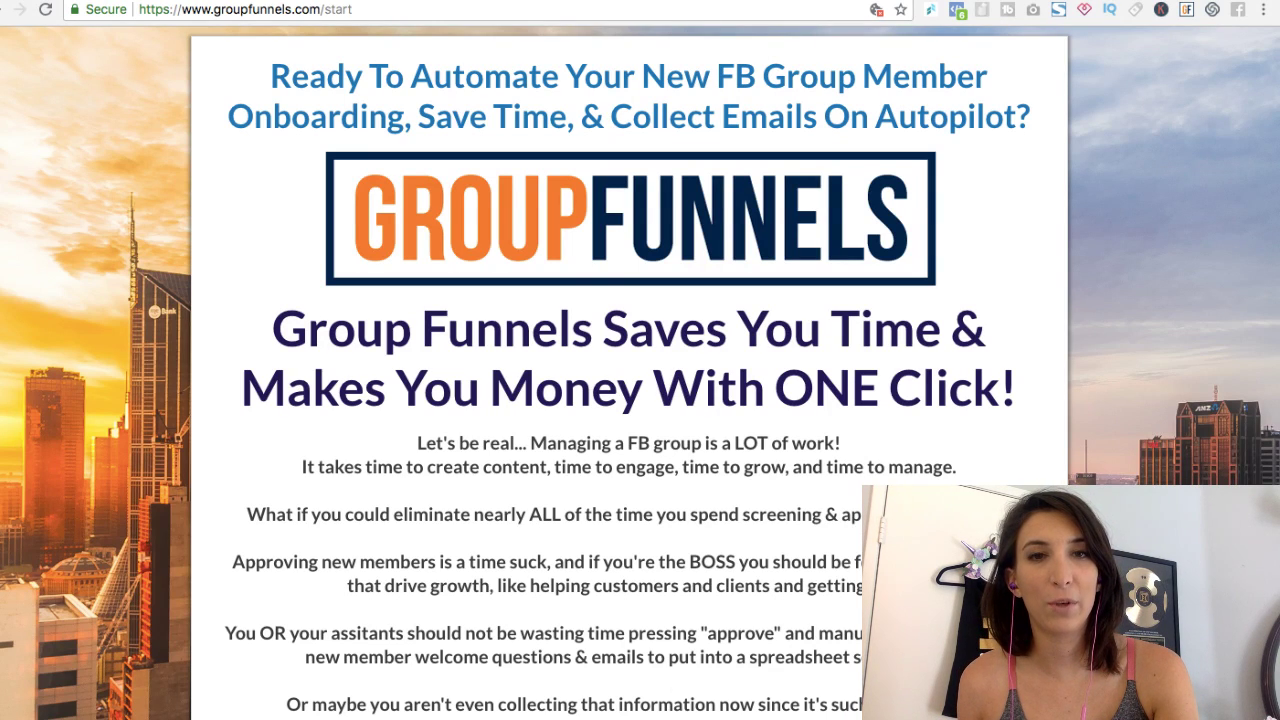
# Step: Switch to the Influencer Affiliate Marketing Facebook group tab, which shows 332 people waiting to join
pyautogui.hotkey('ctrl', 'Tab')
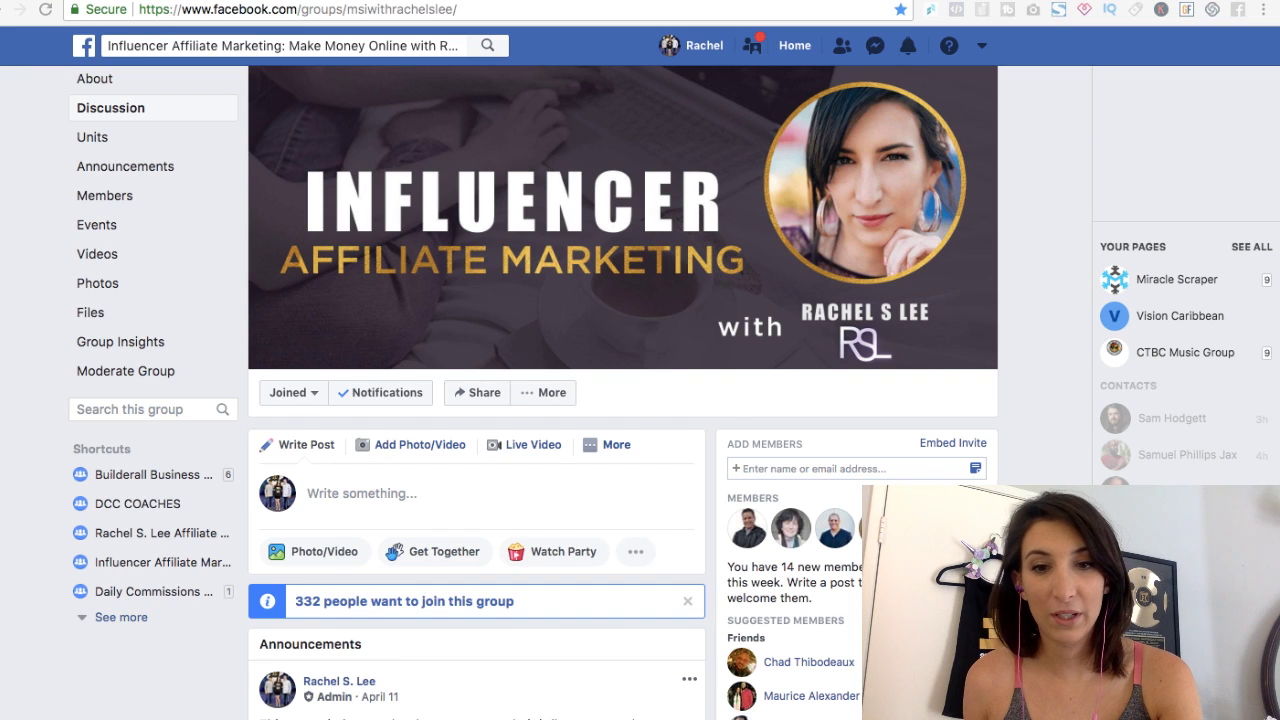
# Step: Open the group's Member Requests list of 332 pending join requests
pyautogui.scroll(-3, 640, 400)
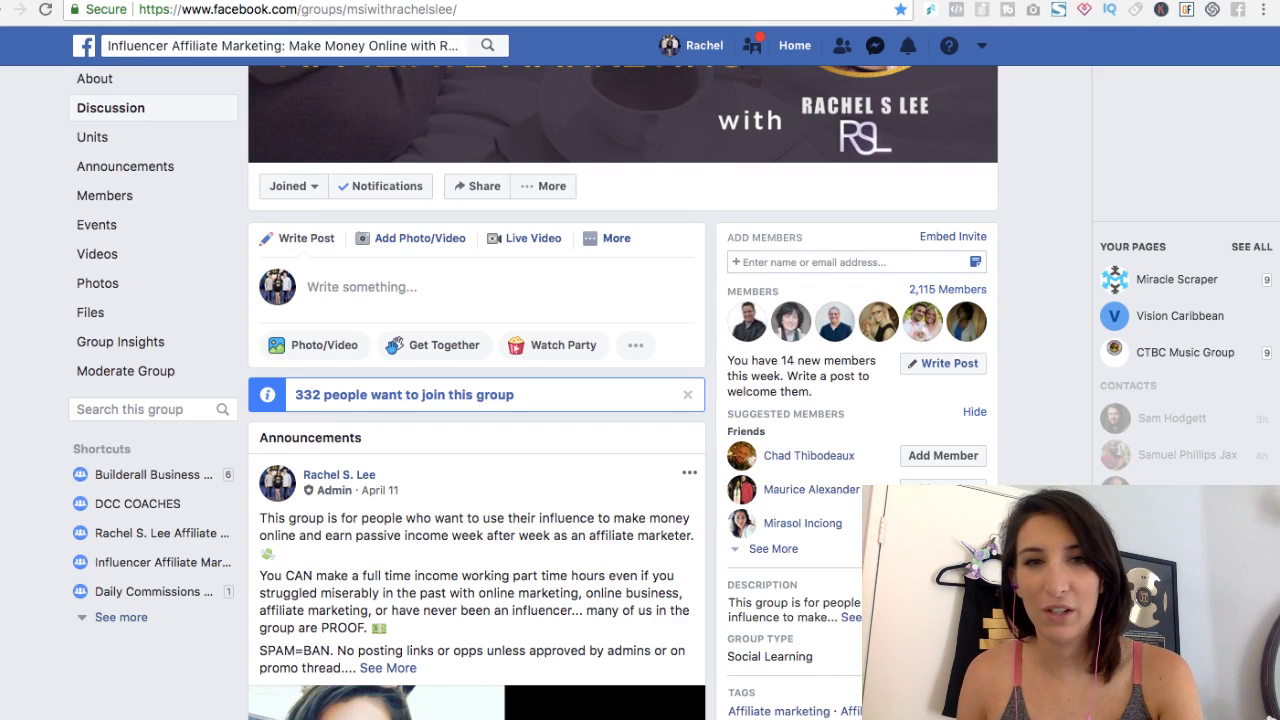
pyautogui.click(404, 394)
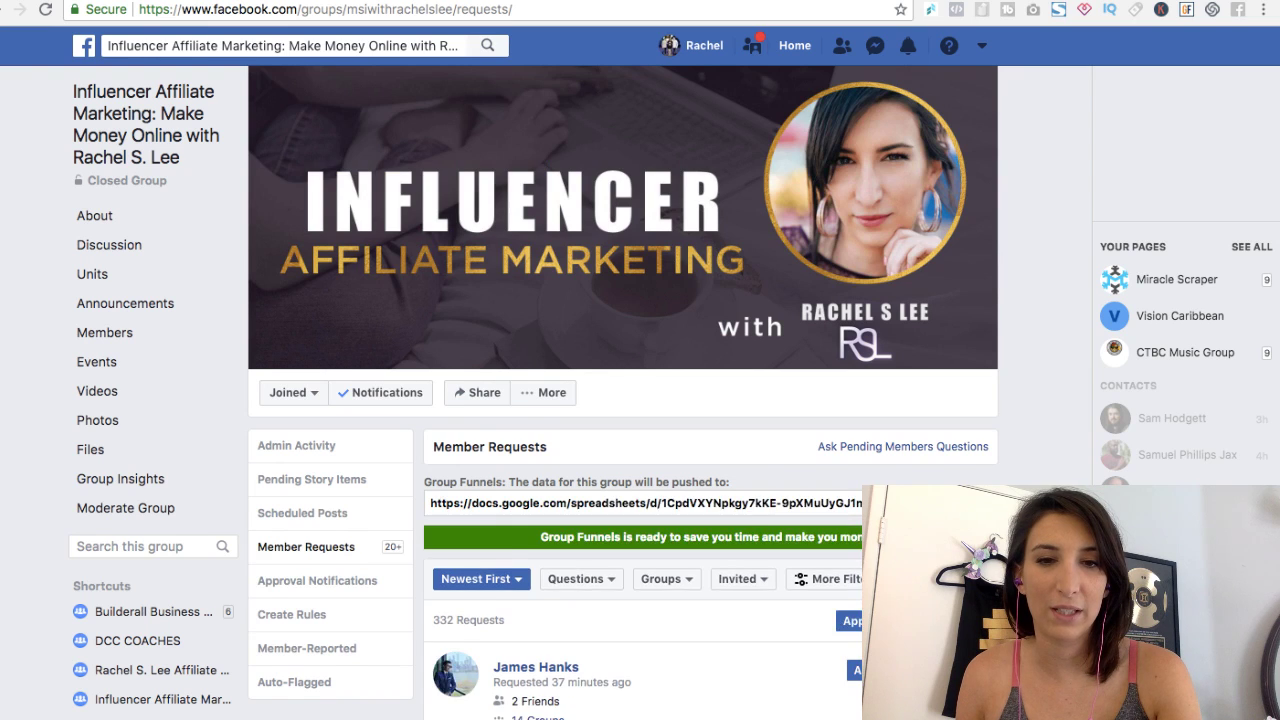
# Step: Look through the Member Requests list and open the Questions filter dropdown
pyautogui.scroll(-10, 640, 400)
pyautogui.scroll(-3, 640, 400)
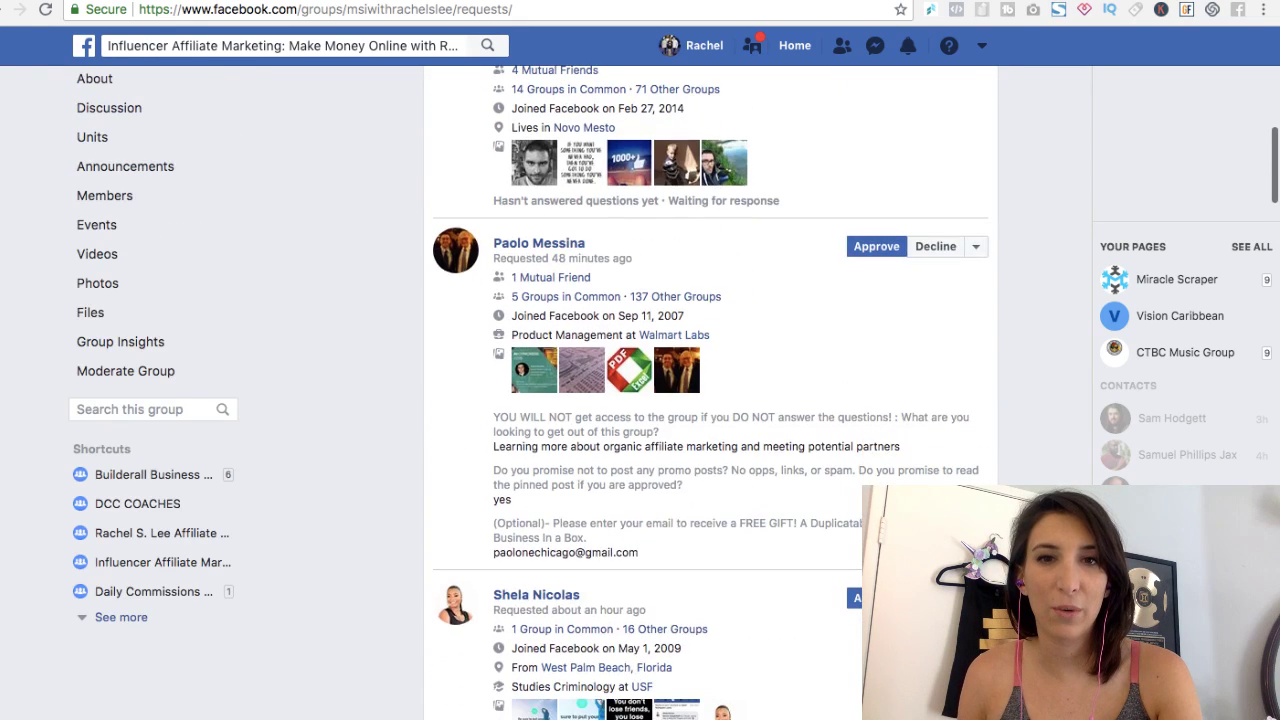
pyautogui.scroll(3, 710, 400)
pyautogui.scroll(-2, 710, 400)
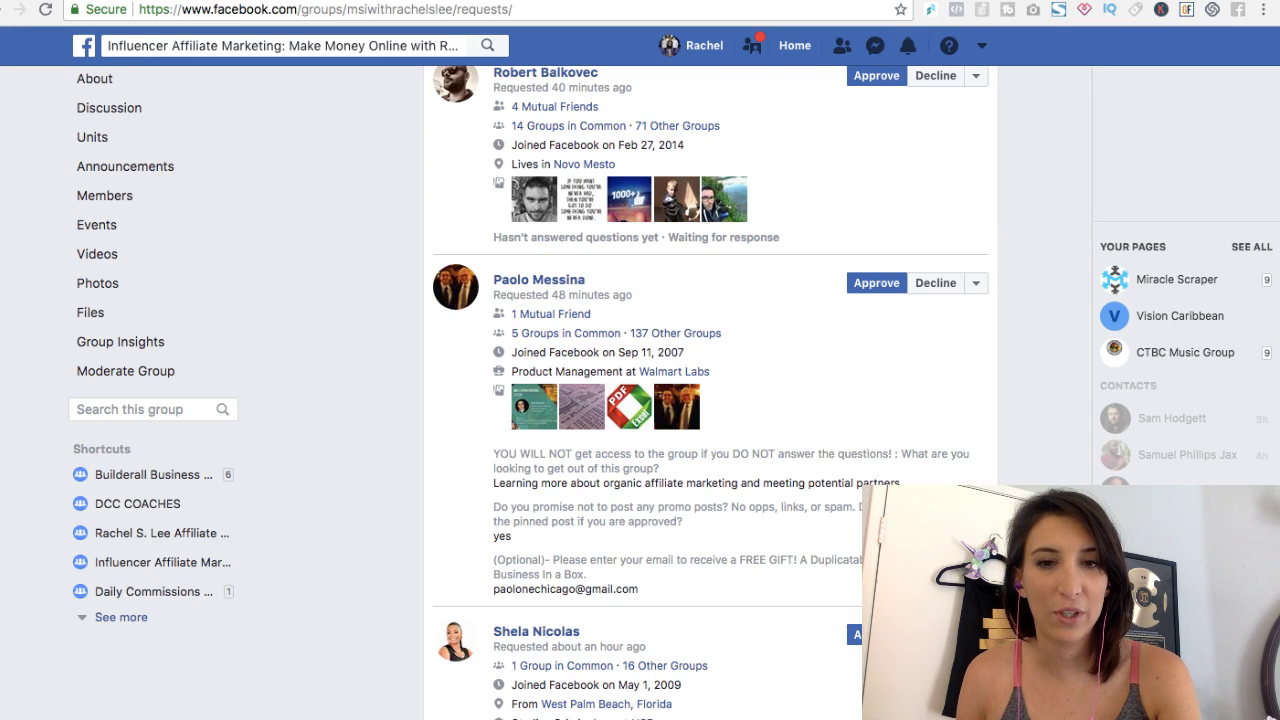
pyautogui.scroll(2, 710, 400)
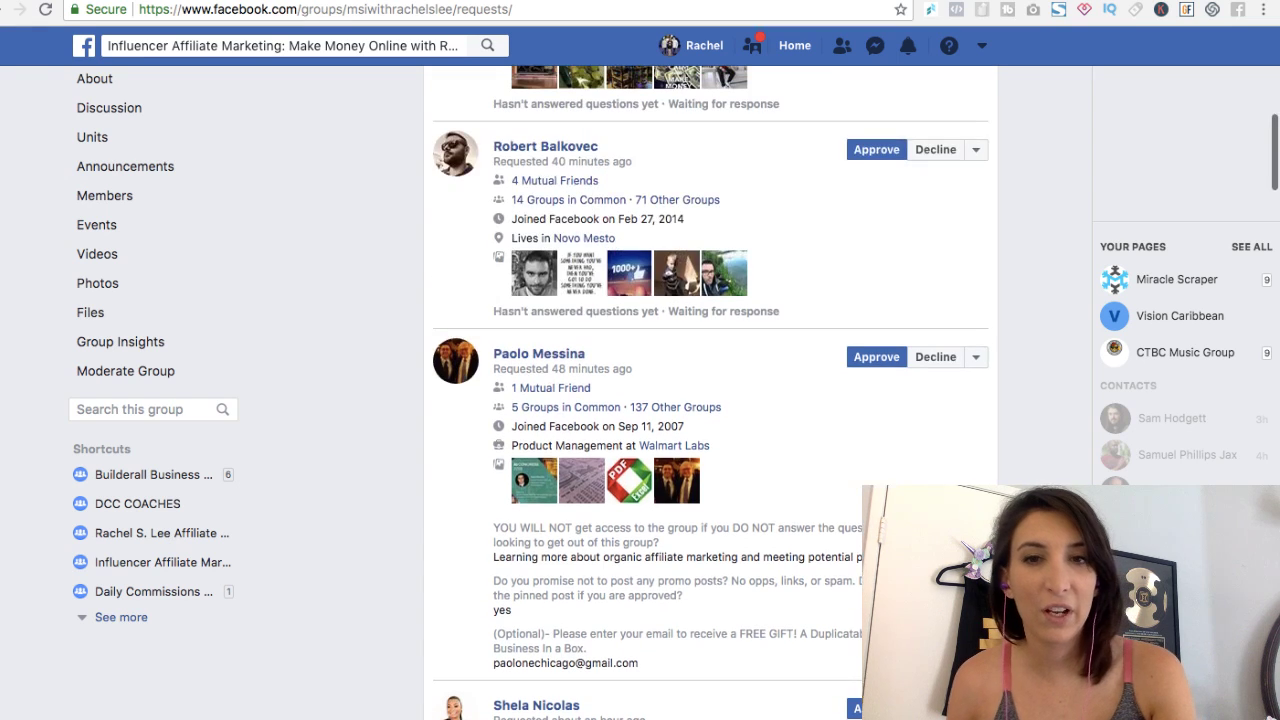
pyautogui.scroll(2, 710, 400)
pyautogui.scroll(2, 710, 400)
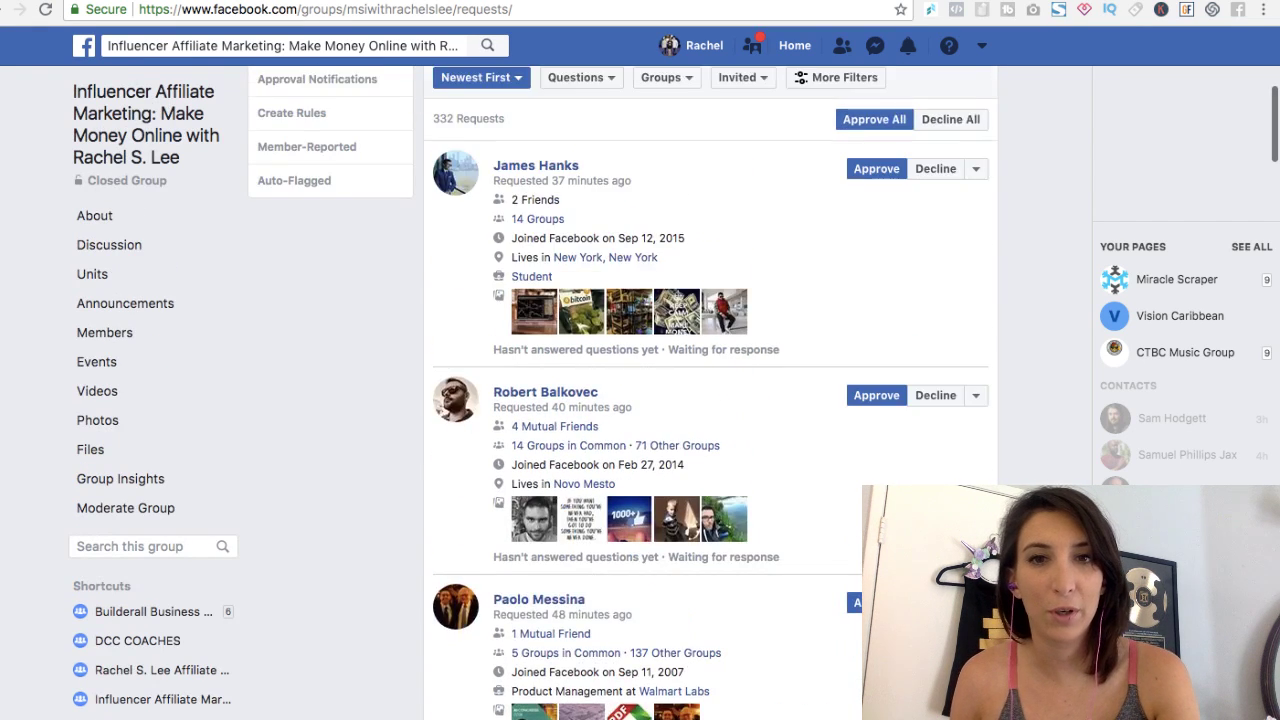
pyautogui.click(580, 146)
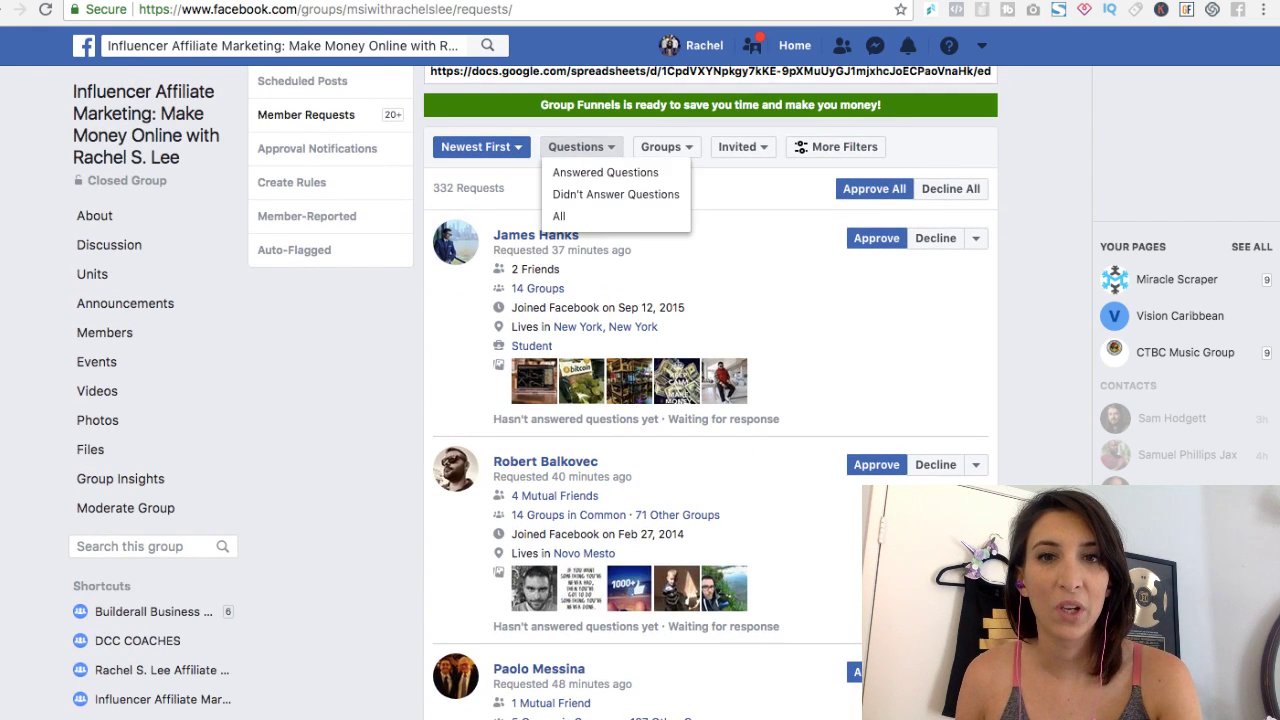
# Step: Filter the member requests to Answered Questions and look over the matching requests
pyautogui.click(598, 168)
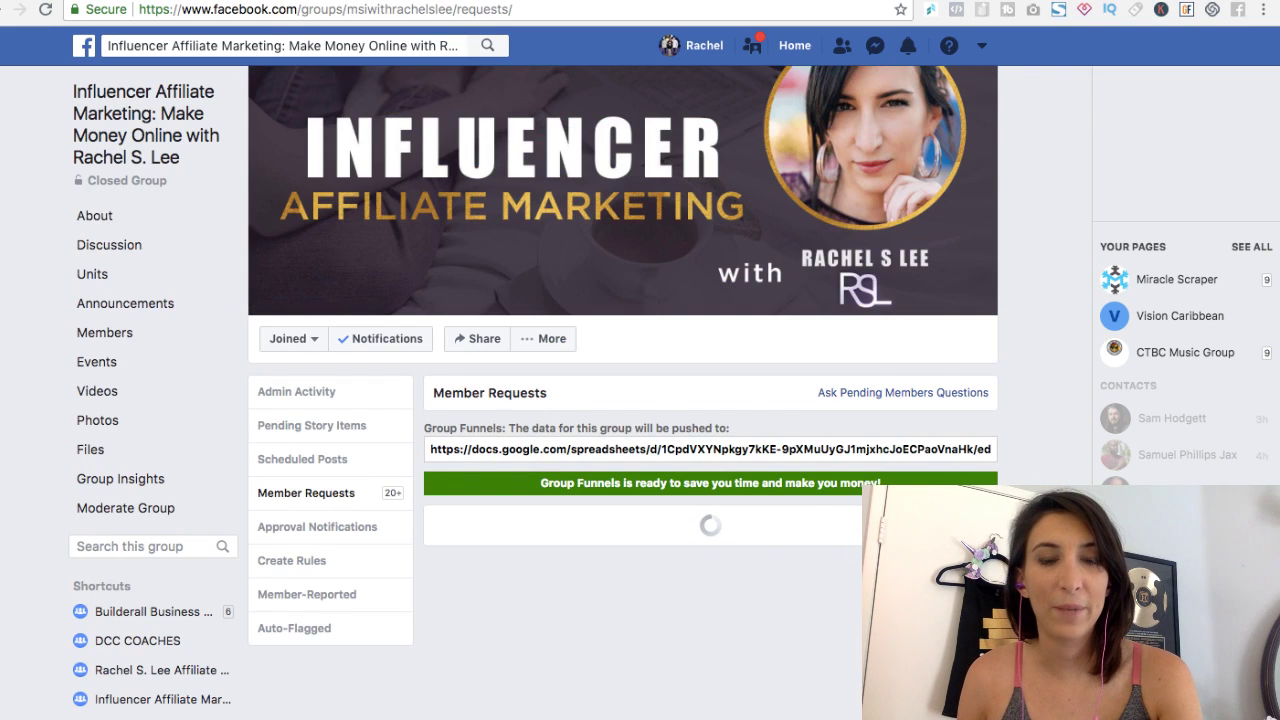
pyautogui.scroll(-1, 710, 400)
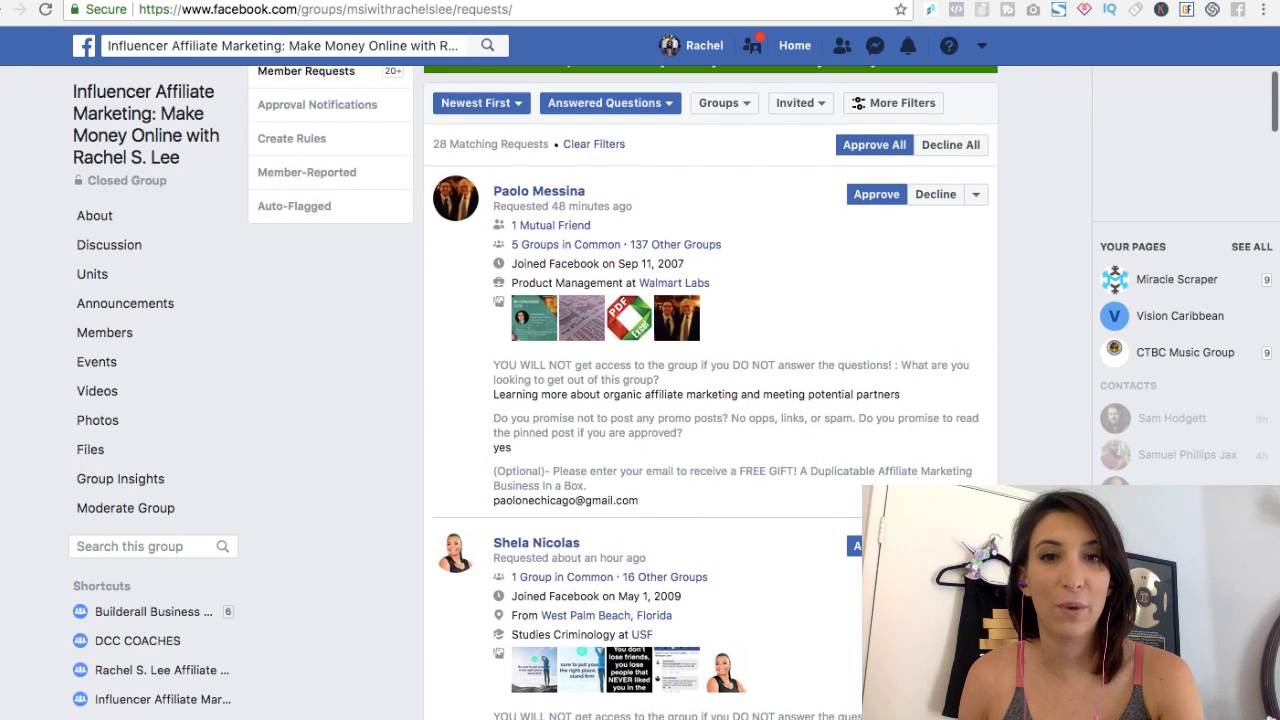
pyautogui.scroll(-1, 710, 400)
pyautogui.scroll(4, 640, 400)
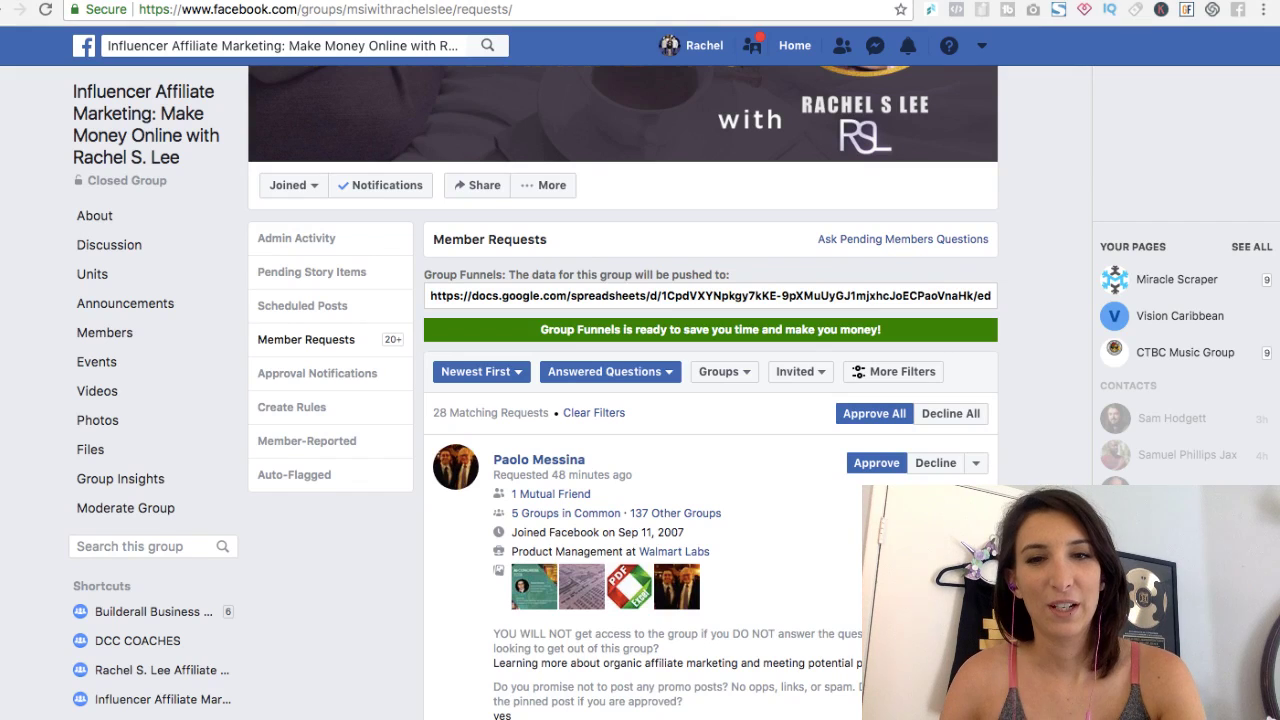
pyautogui.scroll(-5, 710, 400)
pyautogui.scroll(3, 710, 400)
pyautogui.scroll(1, 710, 400)
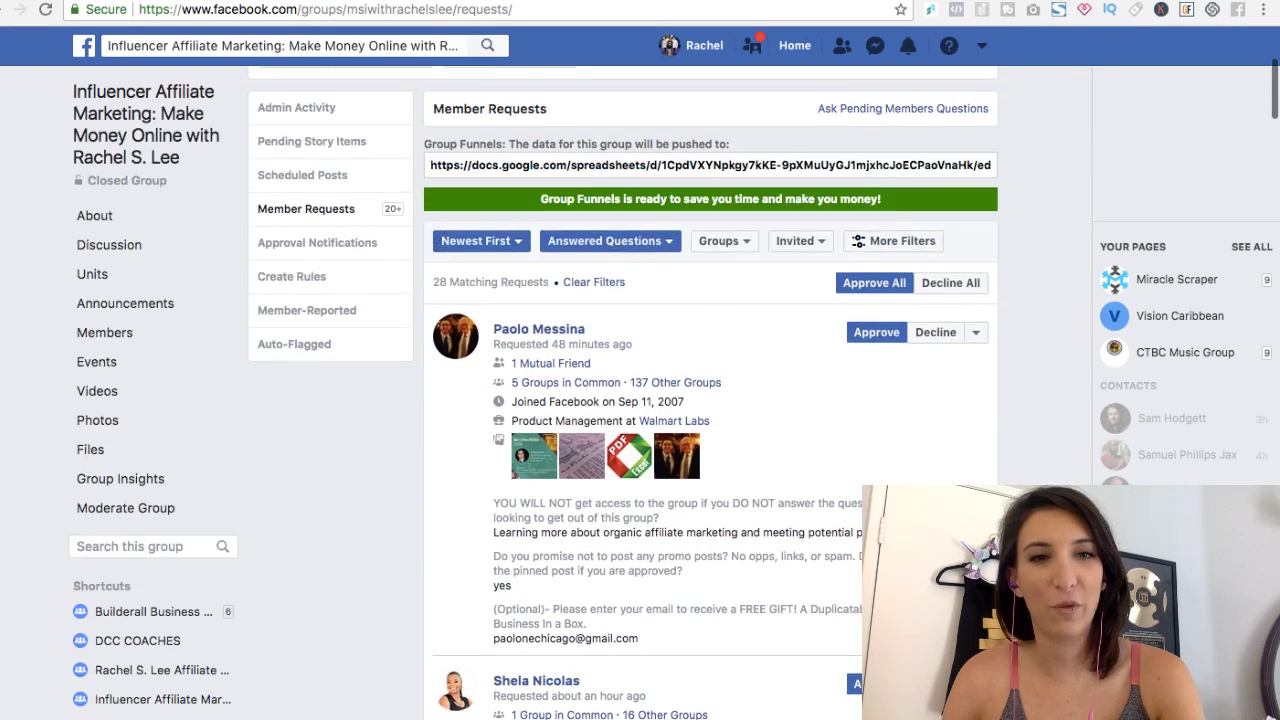
# Step: Approve five answered join requests, dropping the matching requests from 28 to 23
pyautogui.click(876, 332)
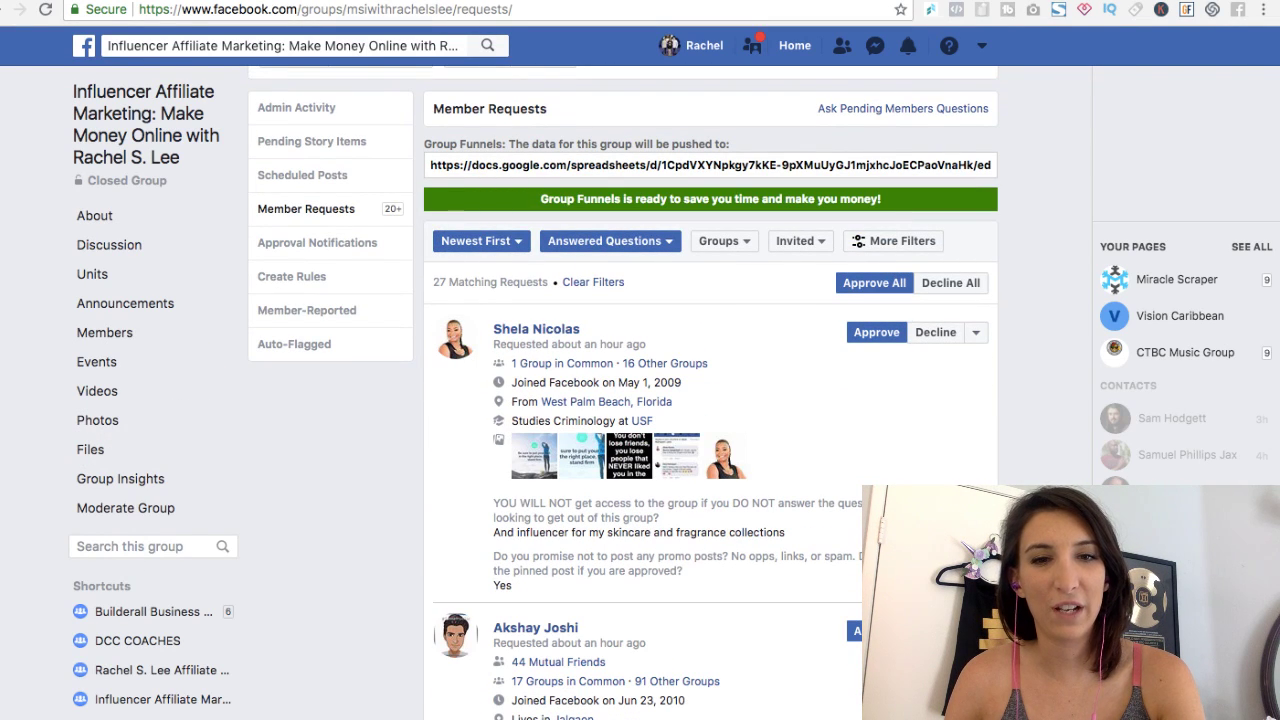
pyautogui.click(876, 332)
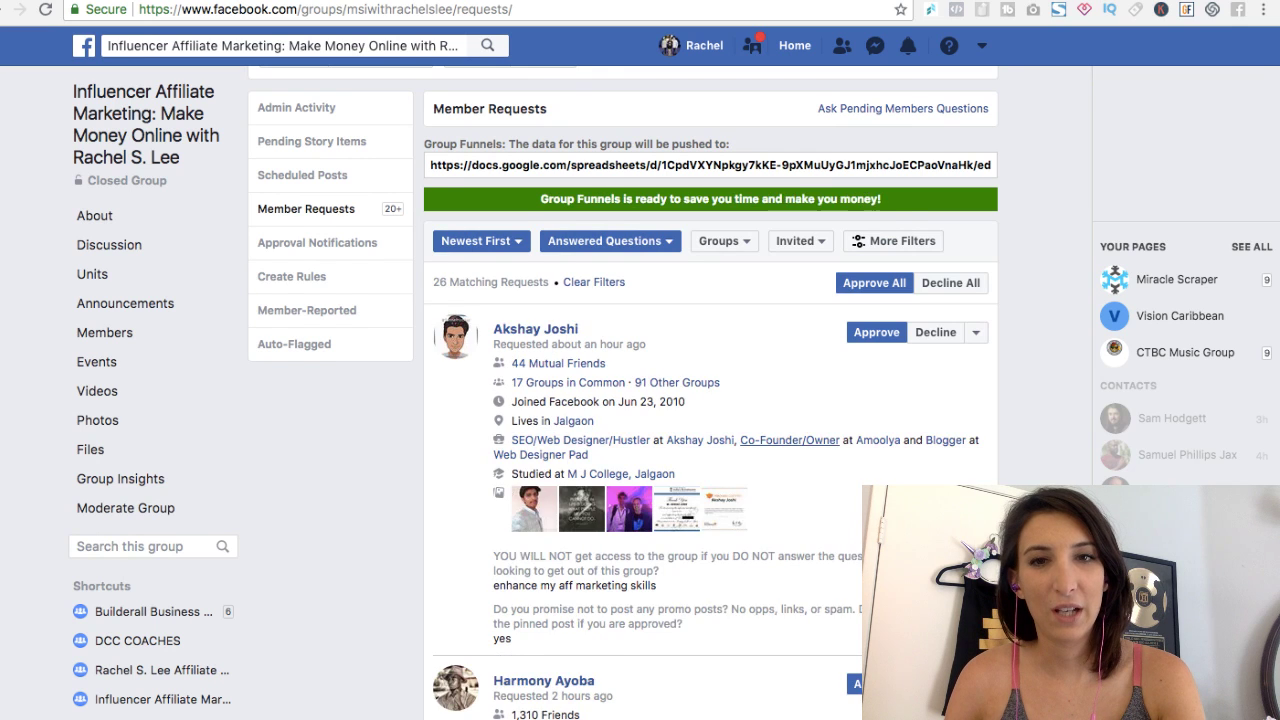
pyautogui.scroll(-1, 876, 332)
pyautogui.click(876, 236)
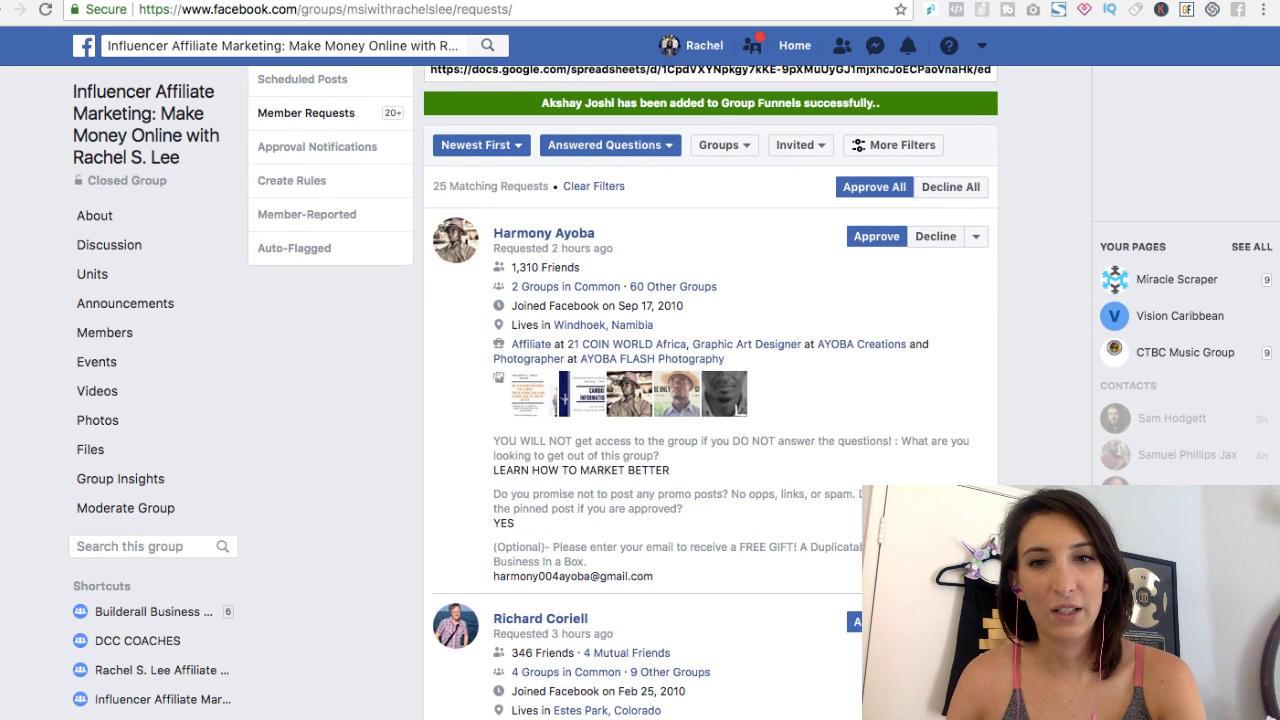
pyautogui.scroll(-7, 710, 400)
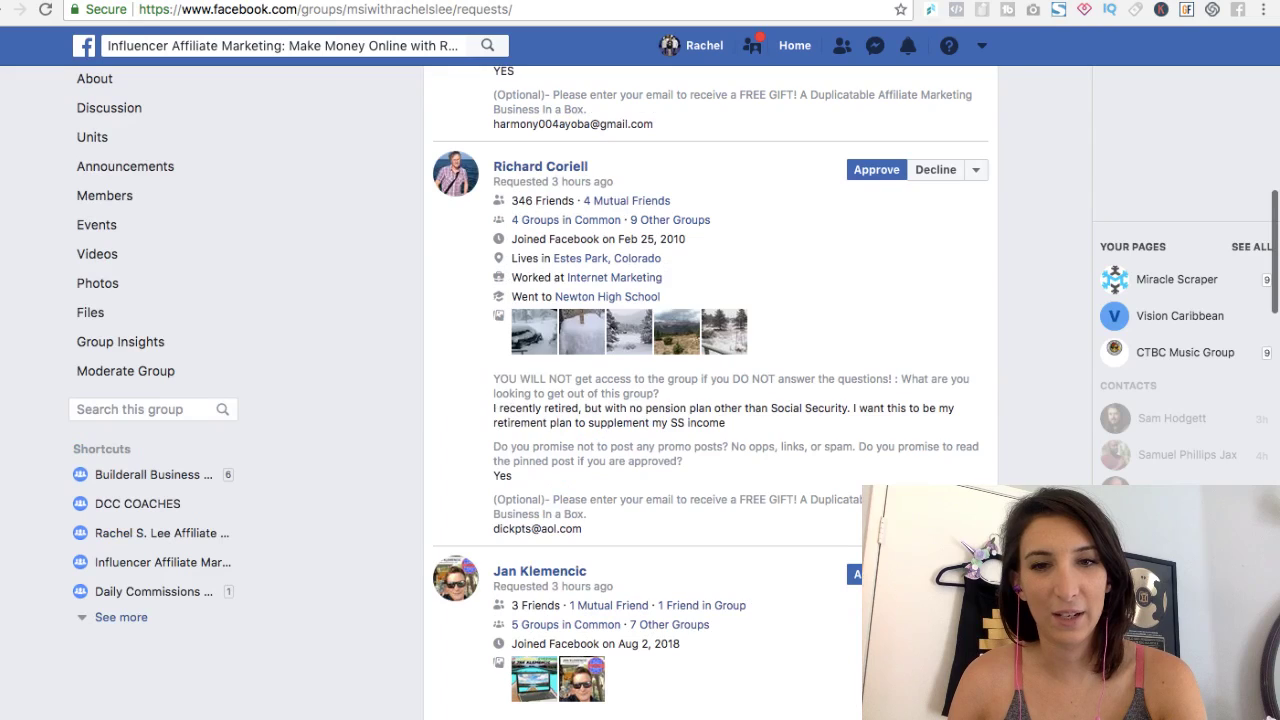
pyautogui.scroll(-4, 710, 400)
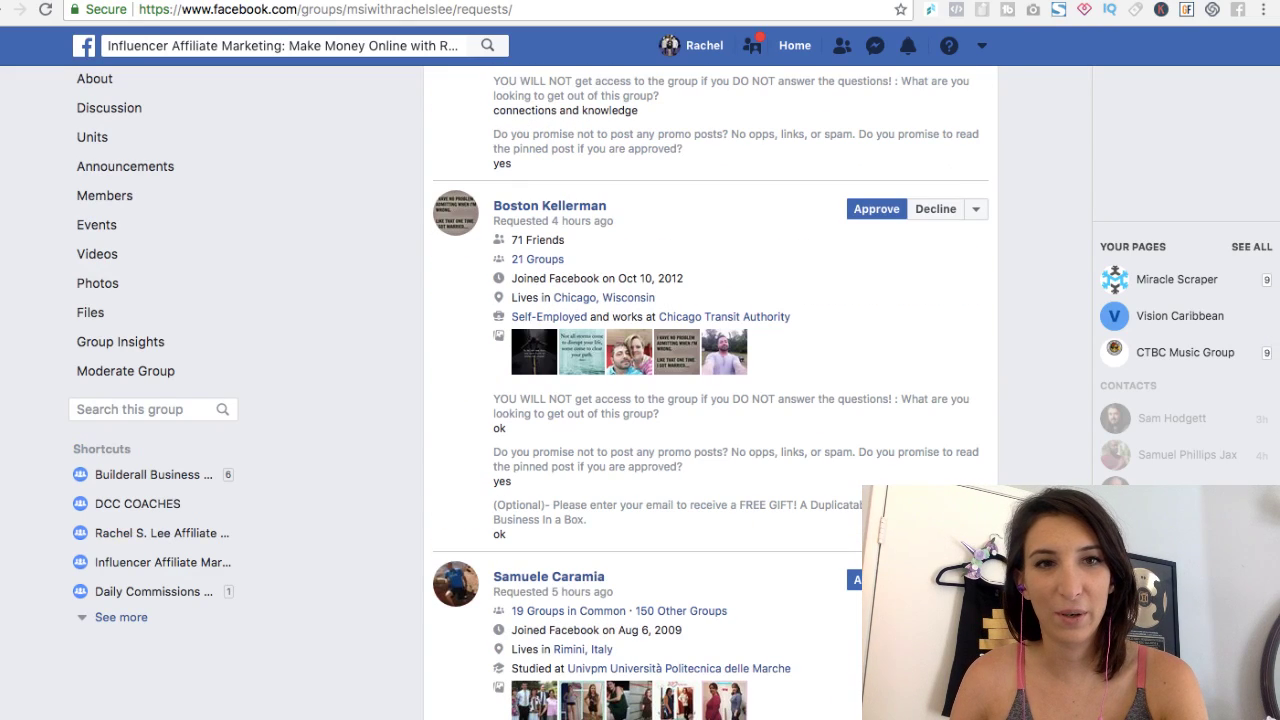
pyautogui.click(935, 208)
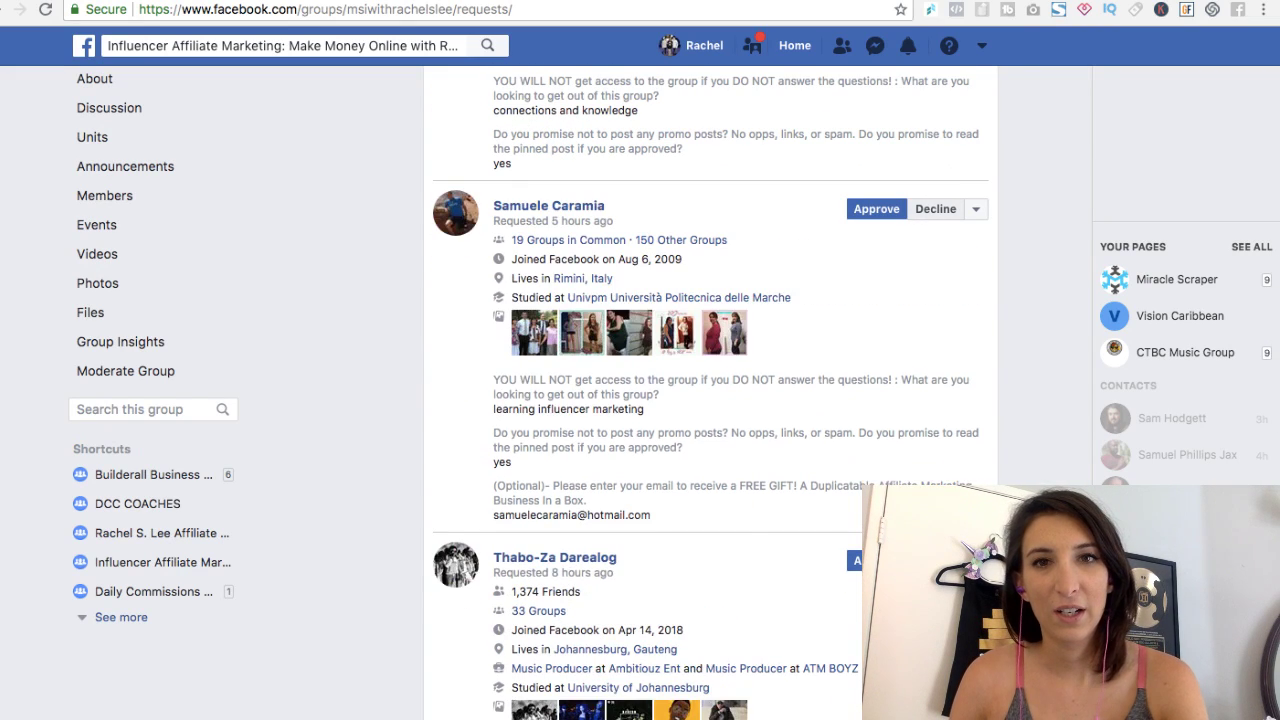
pyautogui.scroll(3, 935, 208)
pyautogui.scroll(2, 710, 400)
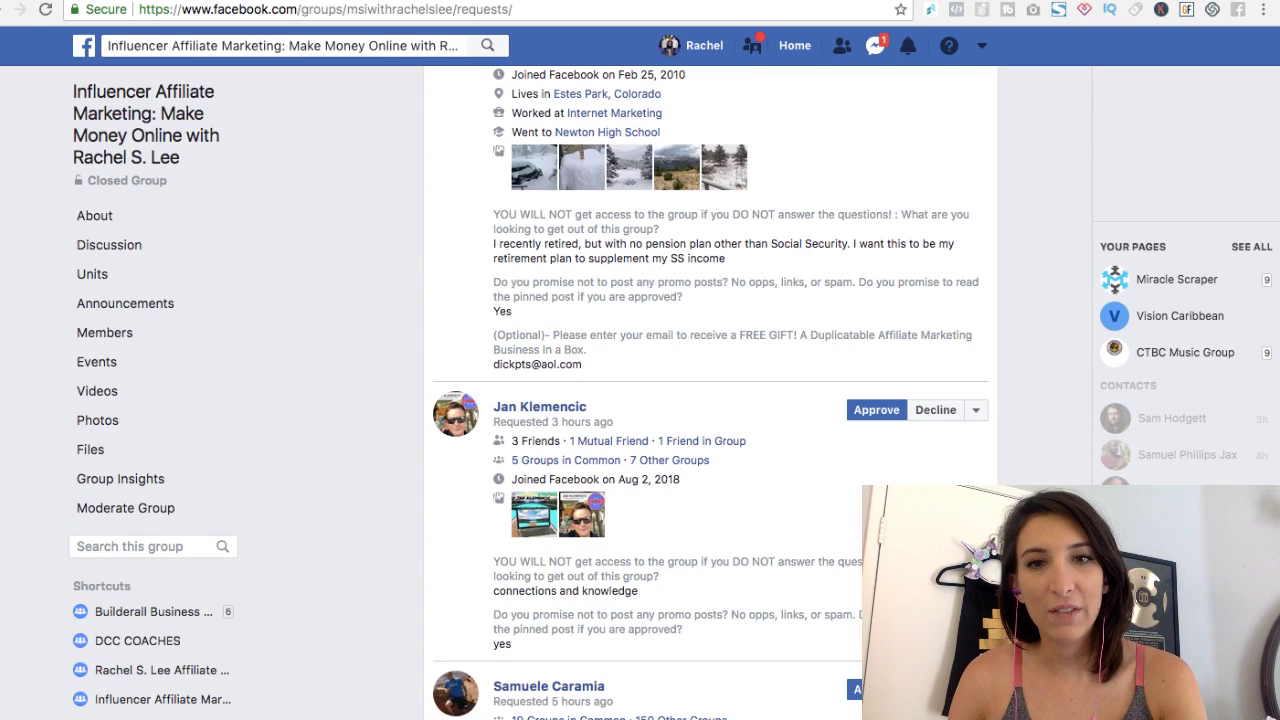
pyautogui.scroll(2, 710, 400)
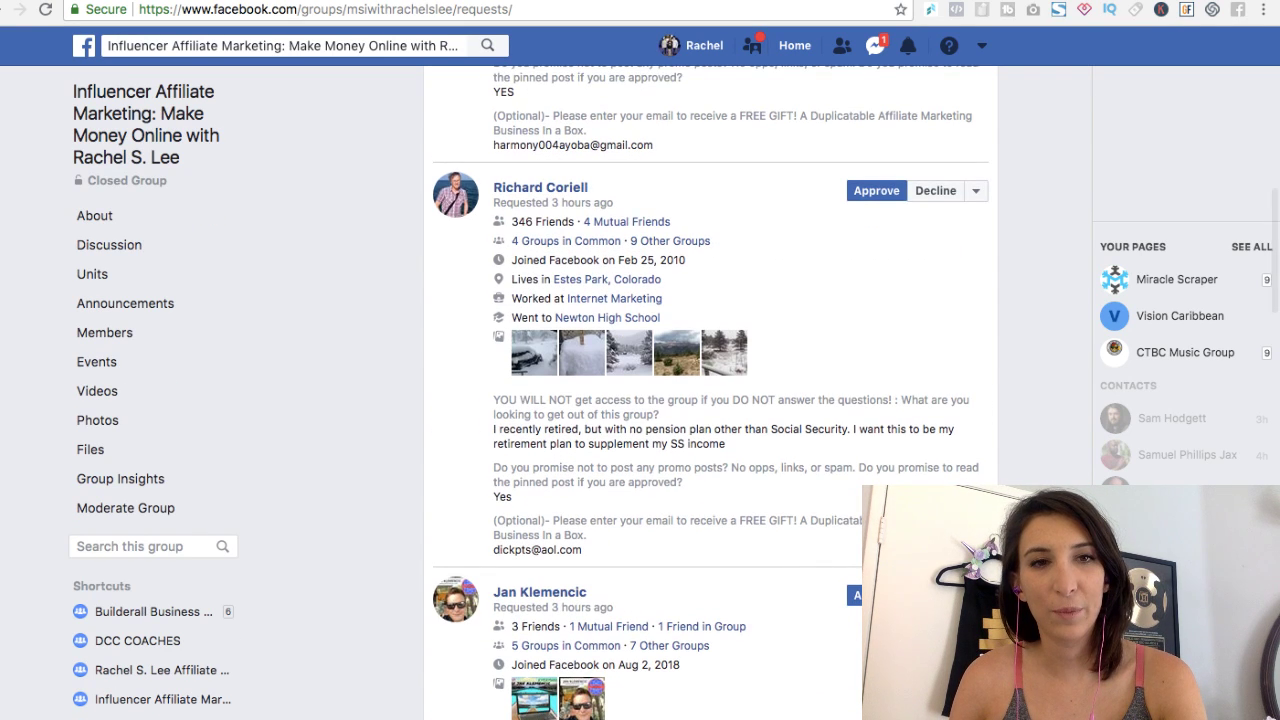
pyautogui.click(876, 190)
pyautogui.scroll(5, 710, 400)
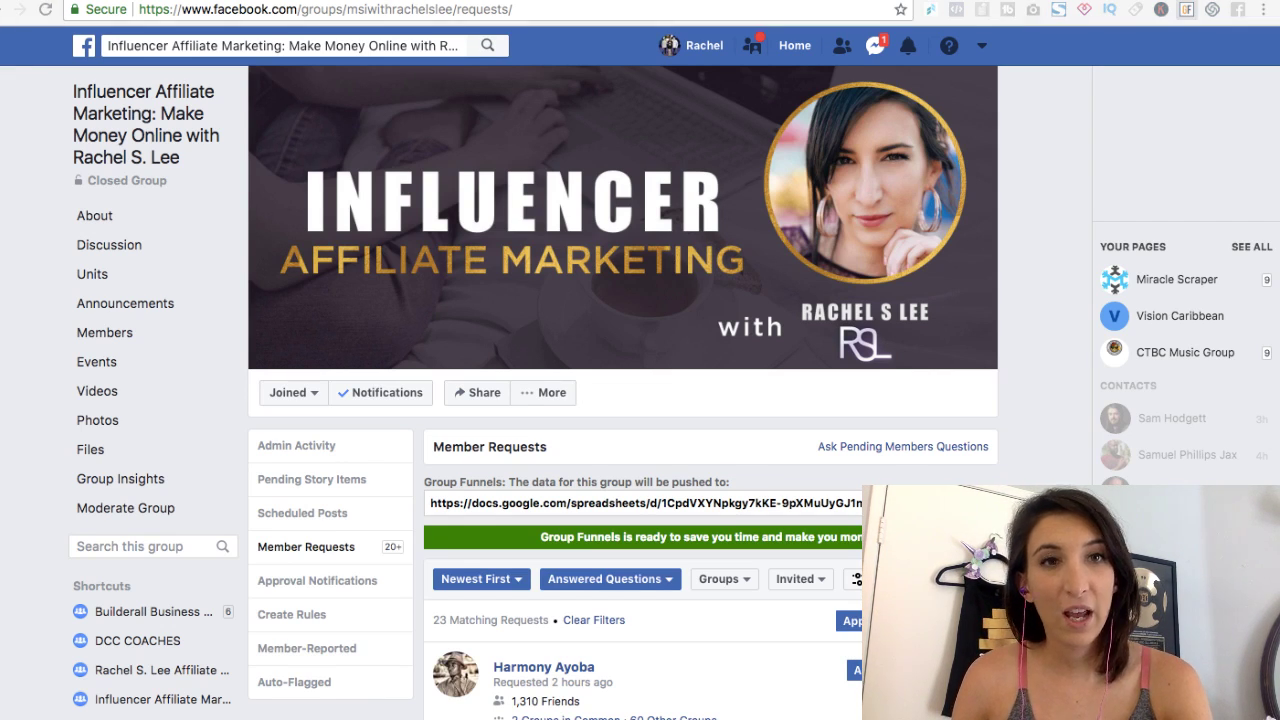
# Step: Push the collected member data from Group Funnels to Google Sheets, then clear the stored data
pyautogui.hotkey('ctrl', 'Tab')
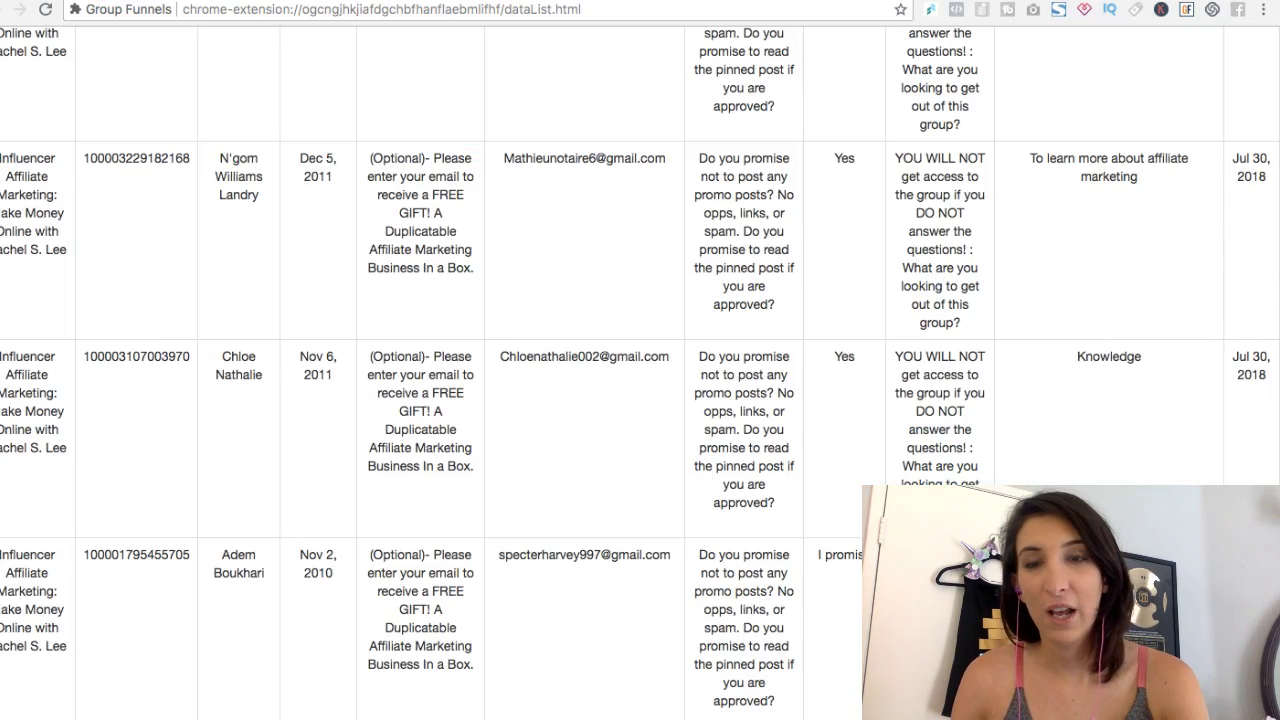
pyautogui.scroll(5, 640, 400)
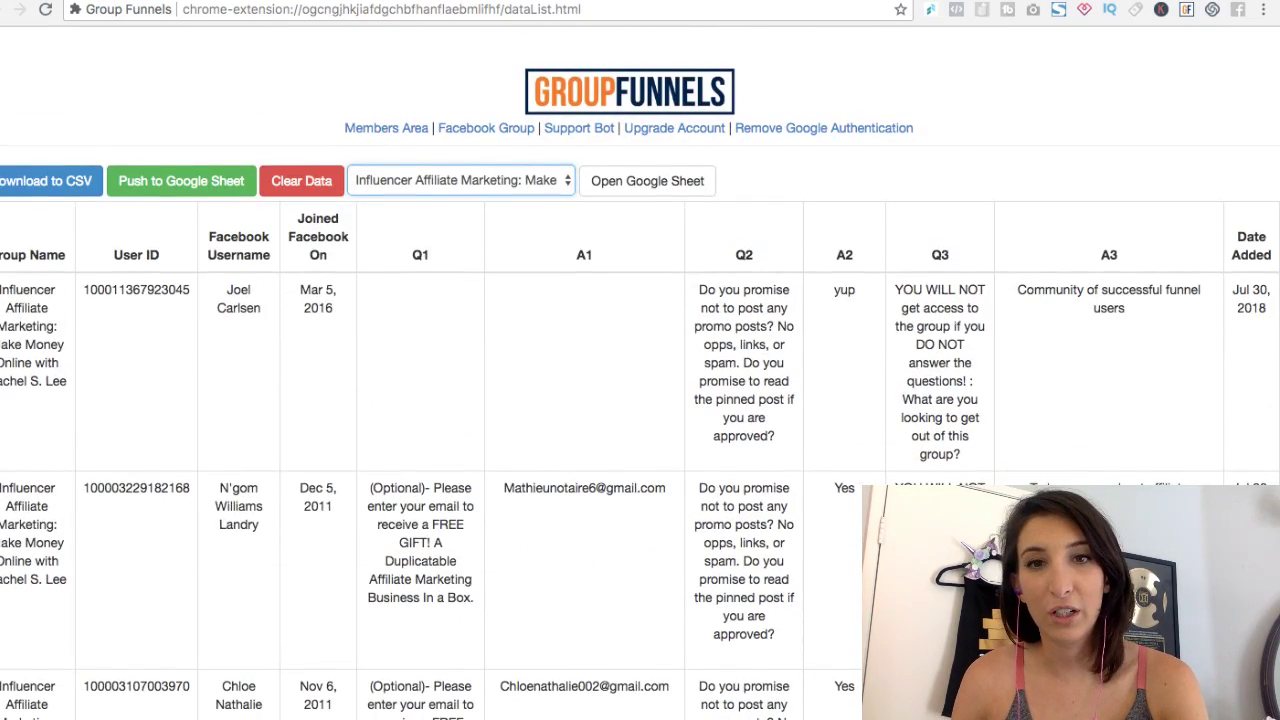
pyautogui.scroll(-20, 640, 400)
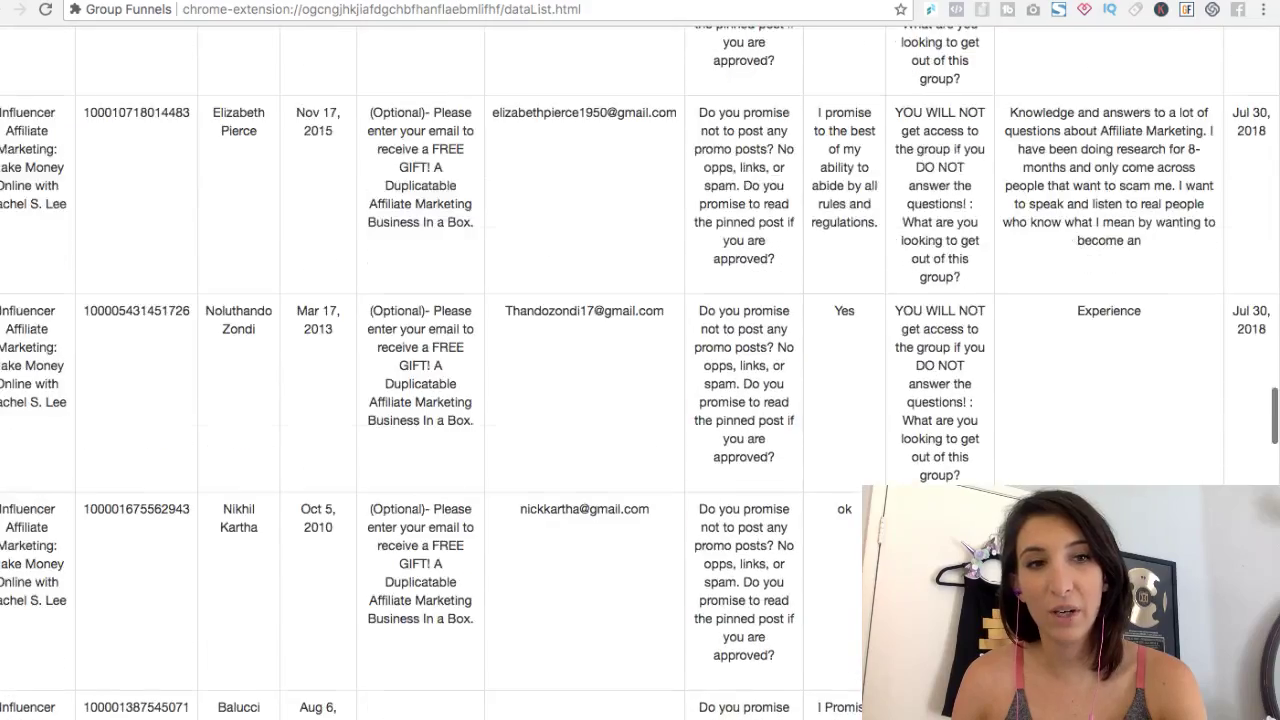
pyautogui.scroll(-10, 640, 400)
pyautogui.scroll(20, 640, 400)
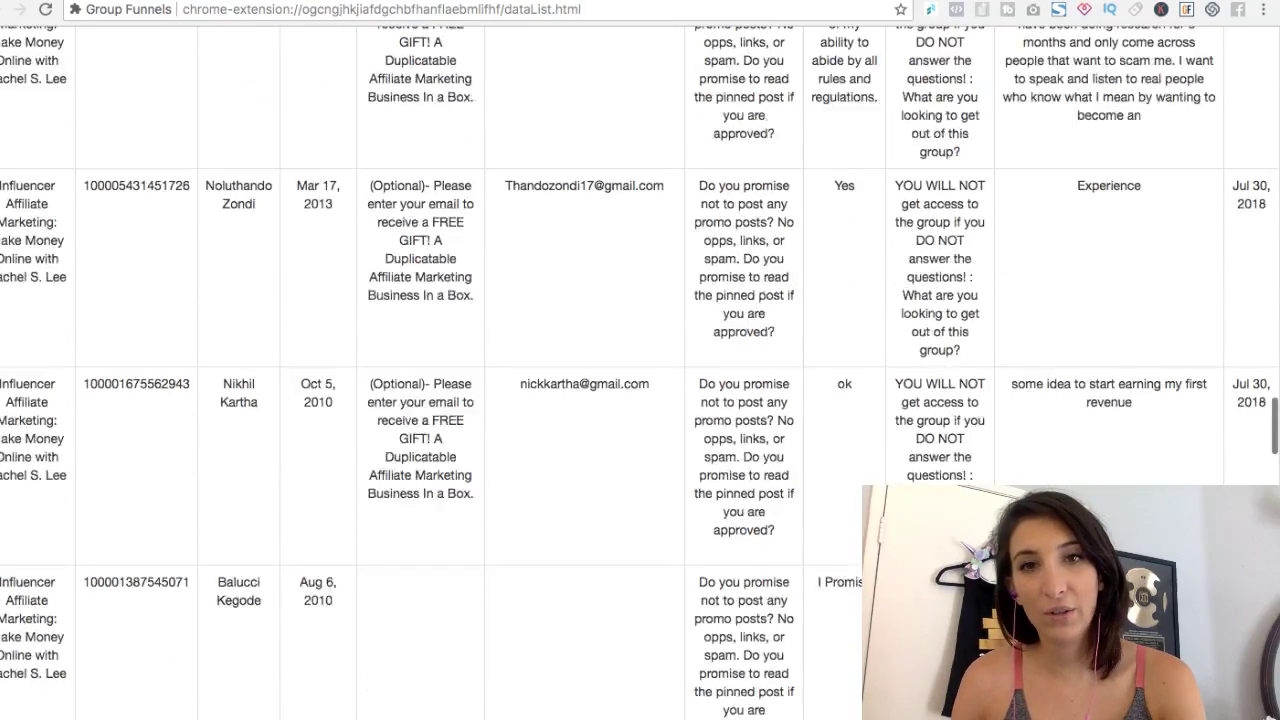
pyautogui.click(181, 181)
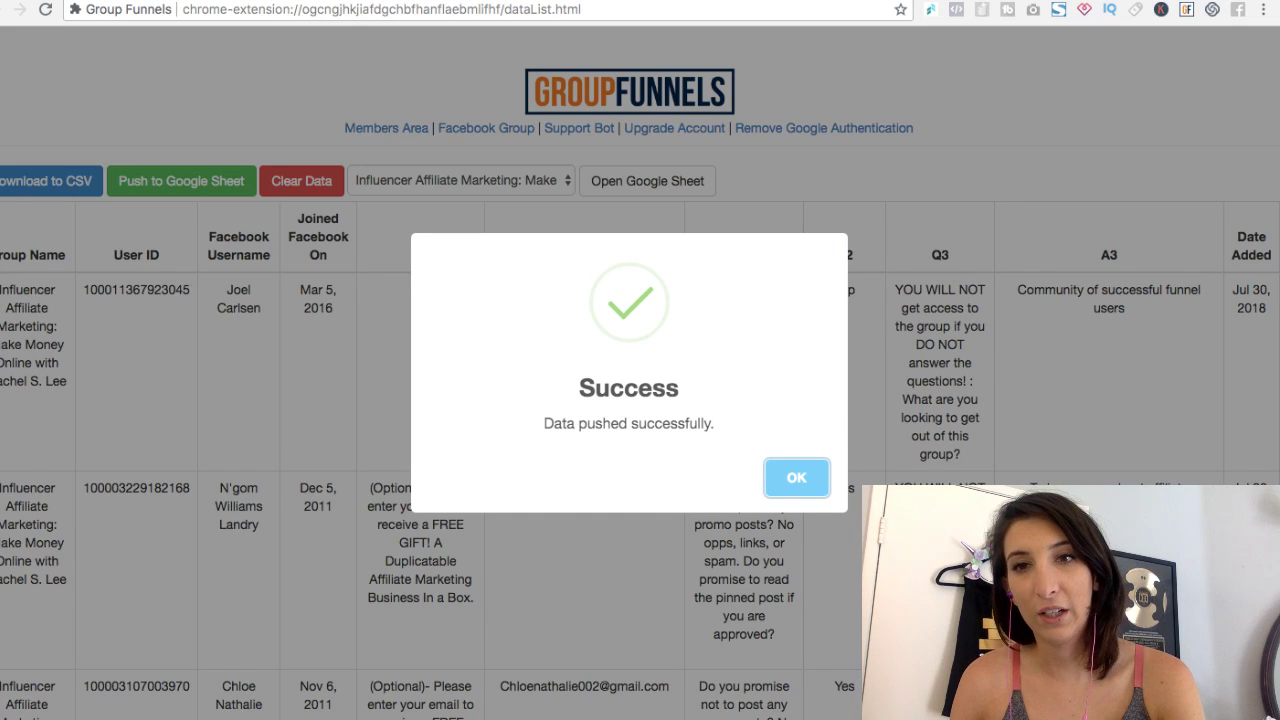
pyautogui.press('Return')
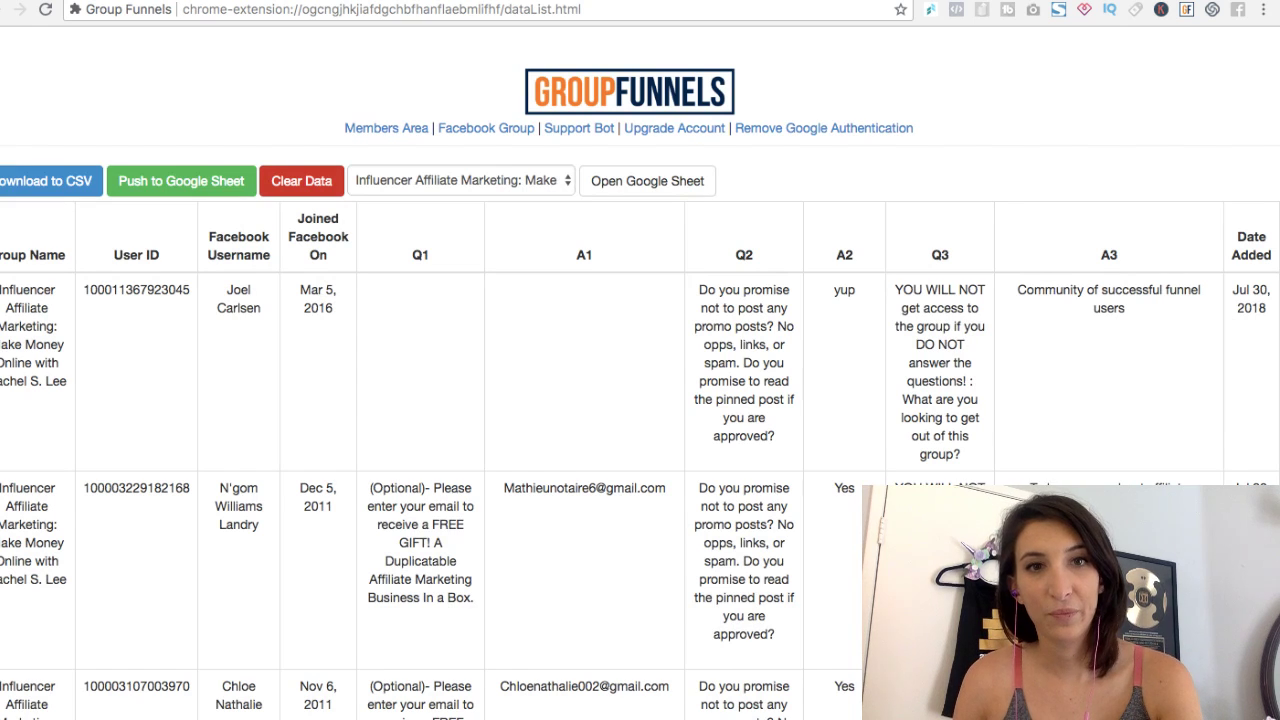
pyautogui.click(301, 181)
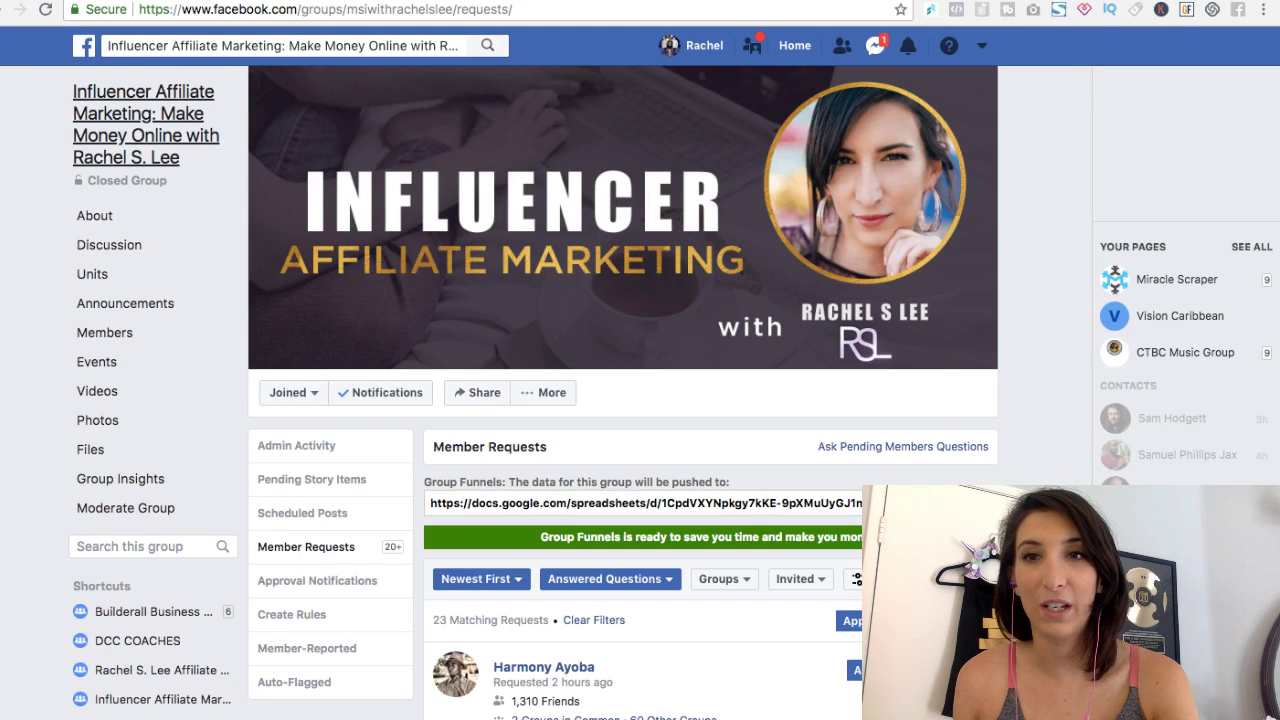
# Step: Go to the group's Discussion page, where a banner shows 327 people want to join
pyautogui.click(143, 124)
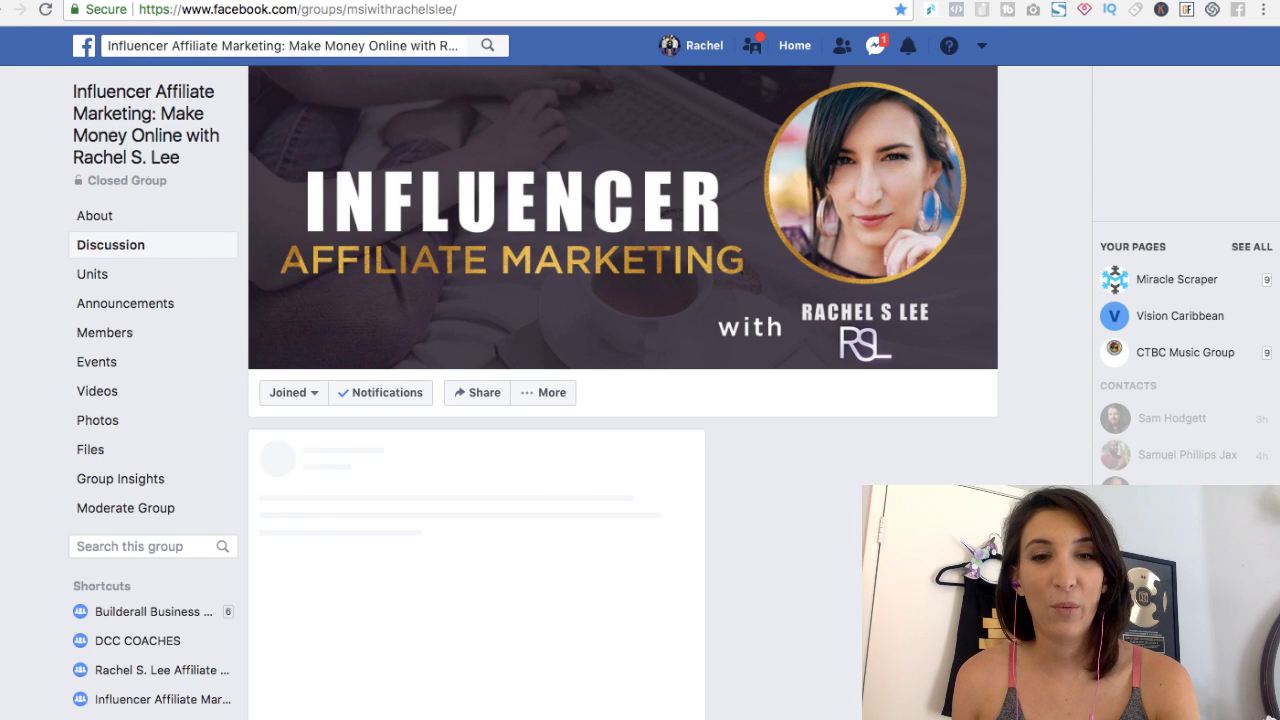
pyautogui.click(616, 444)
pyautogui.scroll(-2, 616, 400)
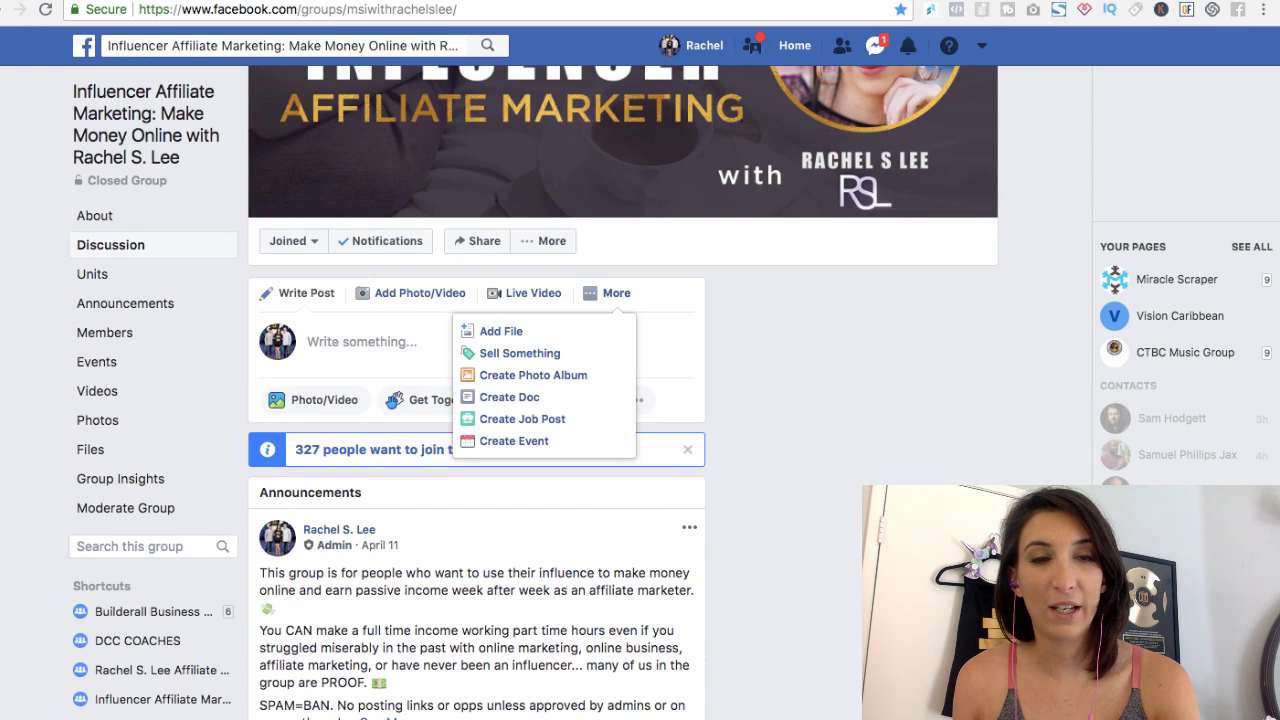
pyautogui.press('Escape')
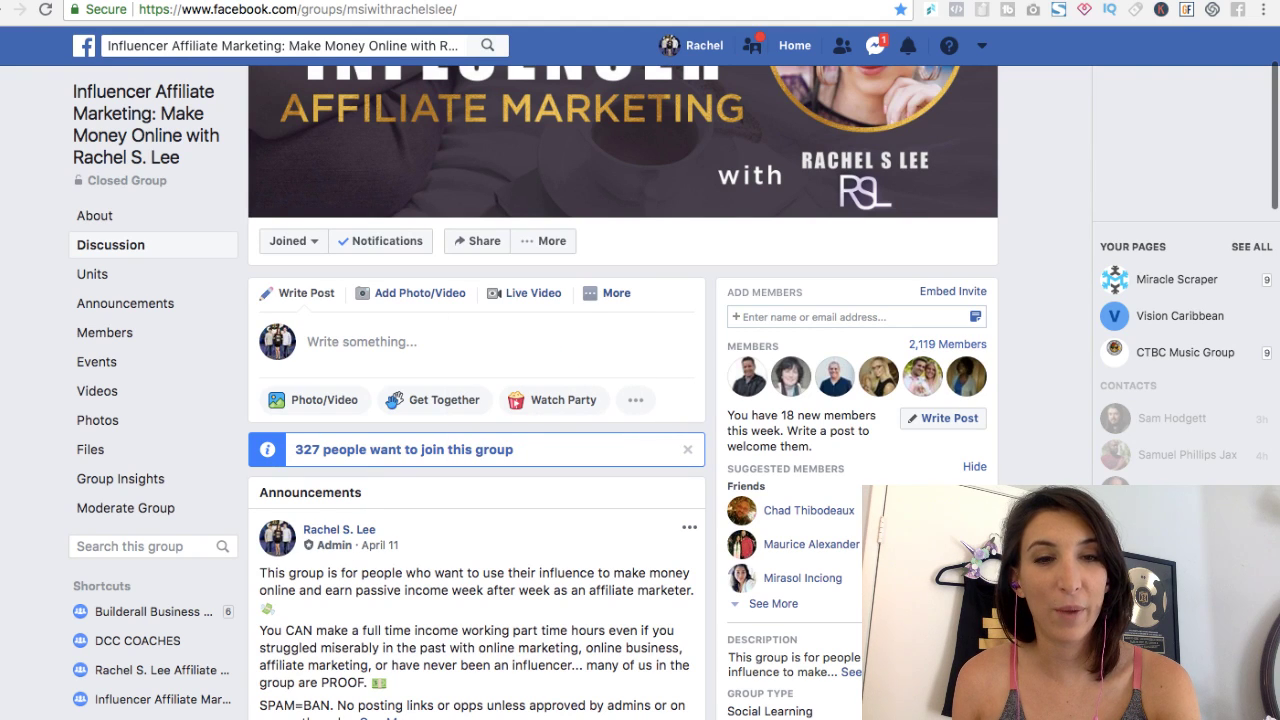
pyautogui.scroll(-2, 534, 392)
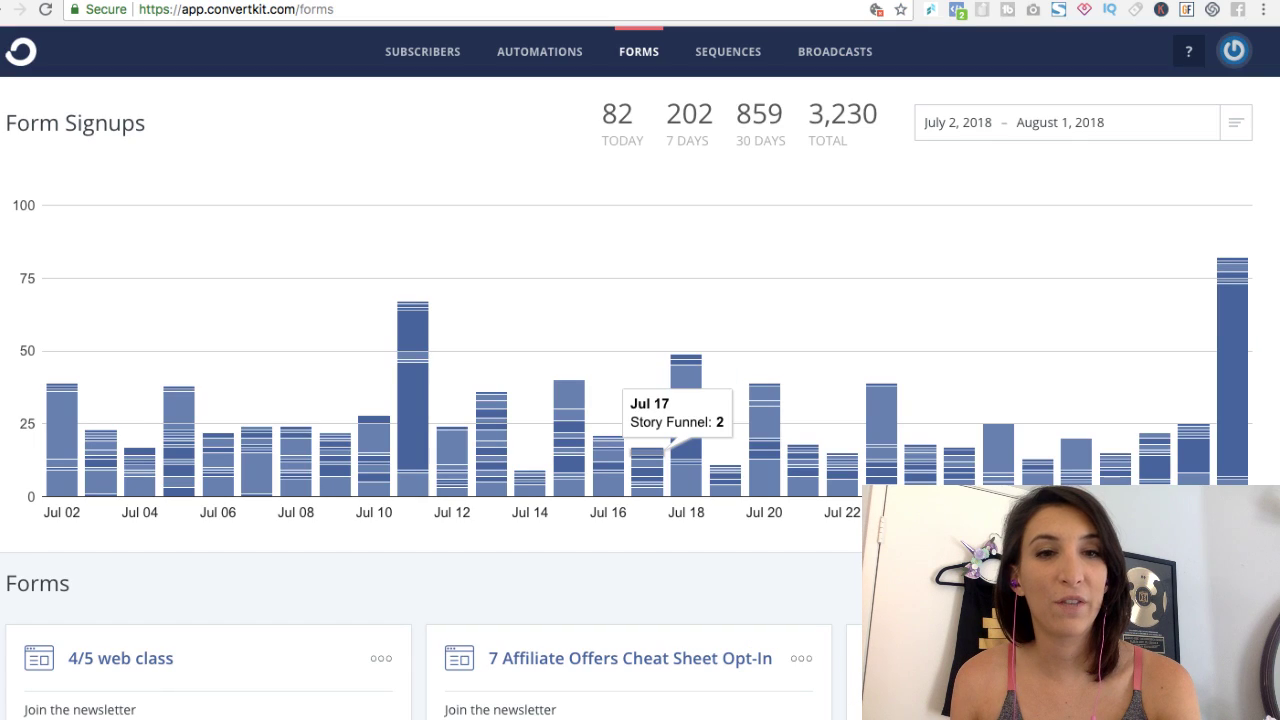
# Step: Check each day's count on ConvertKit's Form Signups chart, then go to the Group Funnels sales page
pyautogui.moveTo(885, 400)
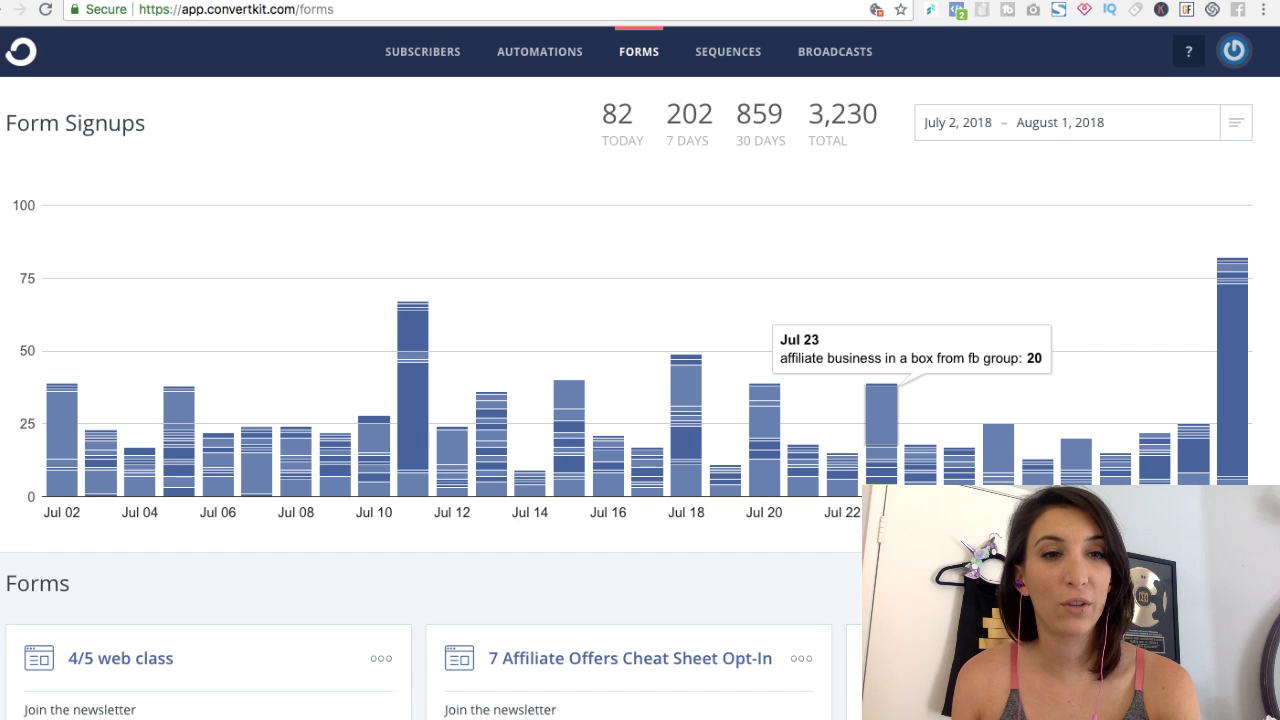
pyautogui.moveTo(764, 420)
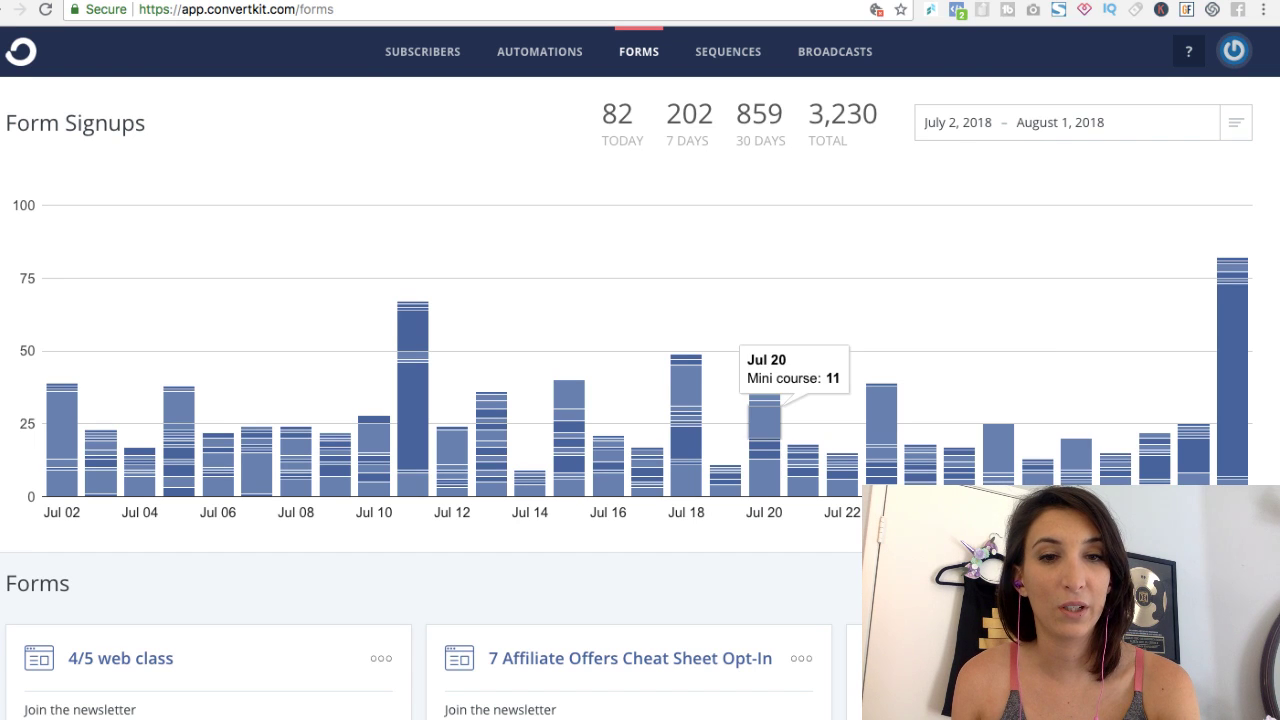
pyautogui.moveTo(764, 462)
pyautogui.moveTo(764, 392)
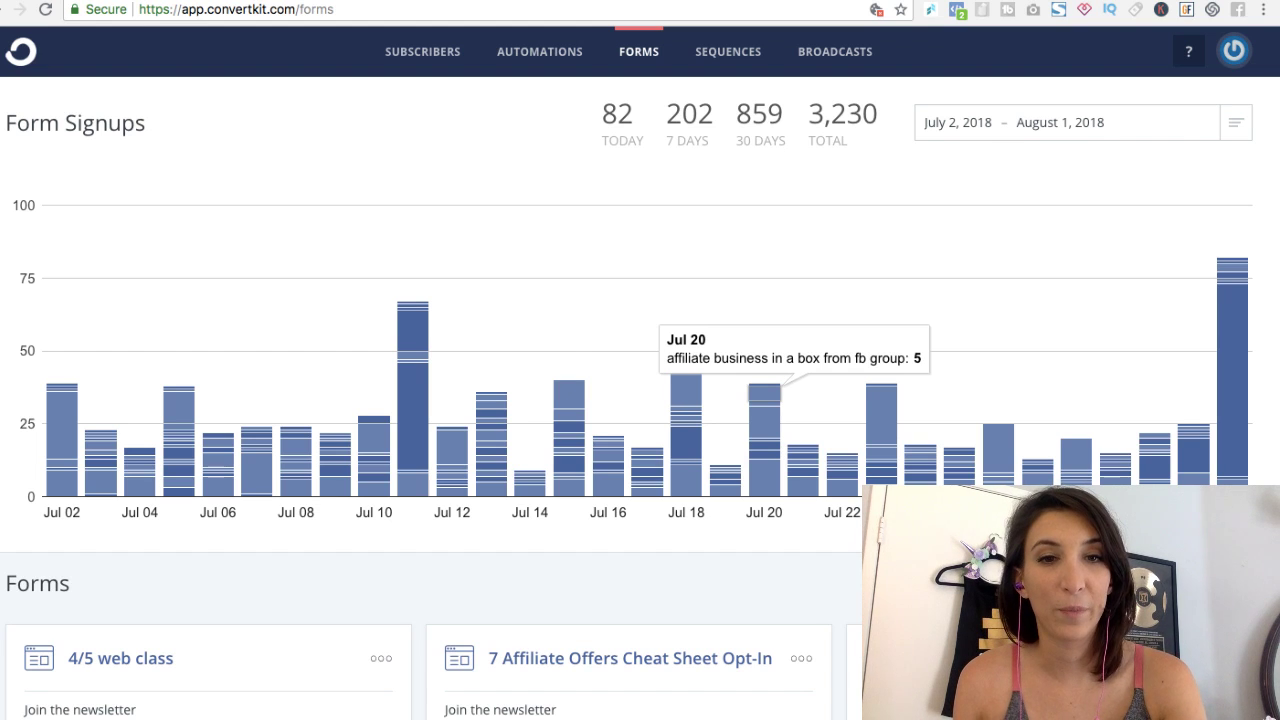
pyautogui.moveTo(686, 380)
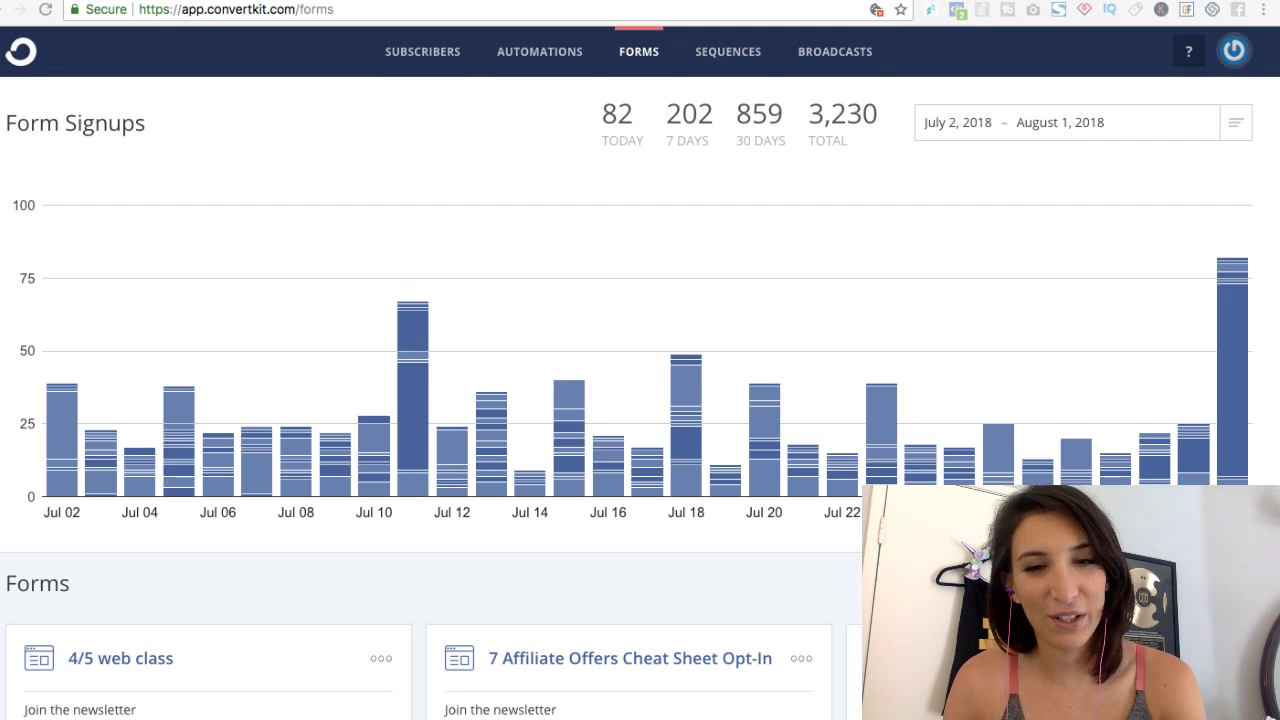
pyautogui.hotkey('ctrl', 'Tab')
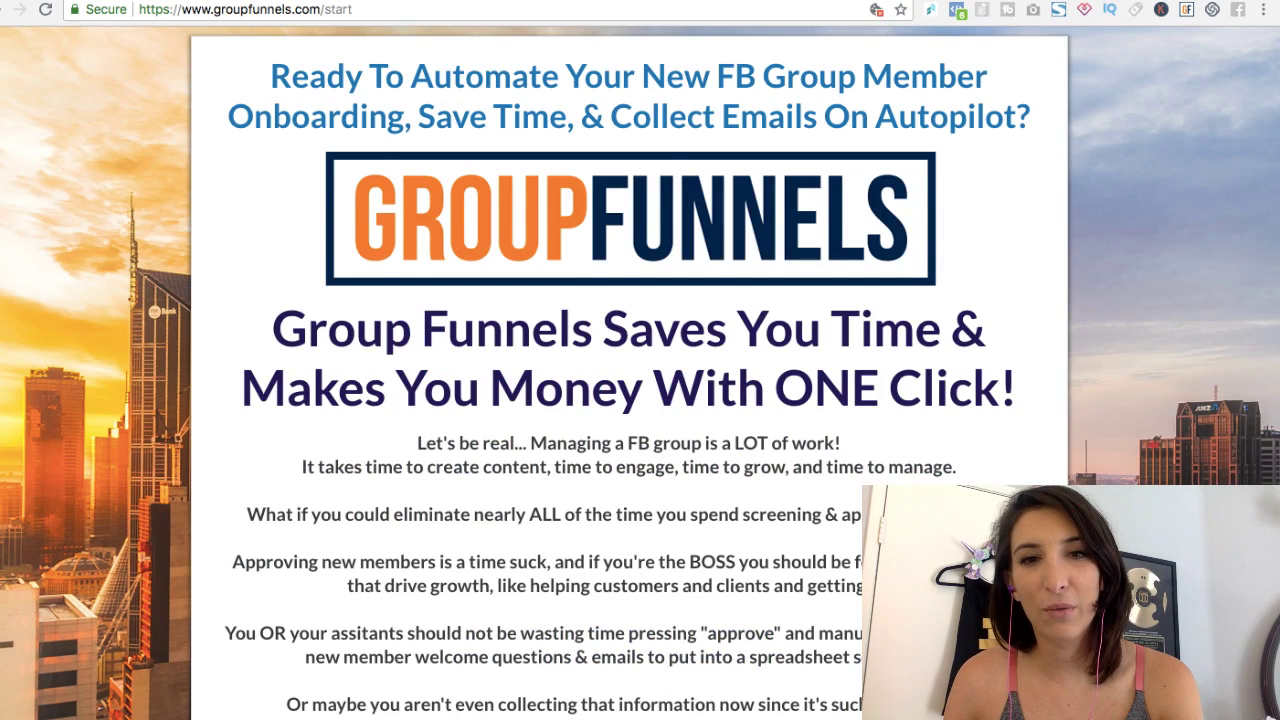
# Step: Scroll down the Group Funnels sales page through the customer video testimonials
pyautogui.scroll(-10, 629, 400)
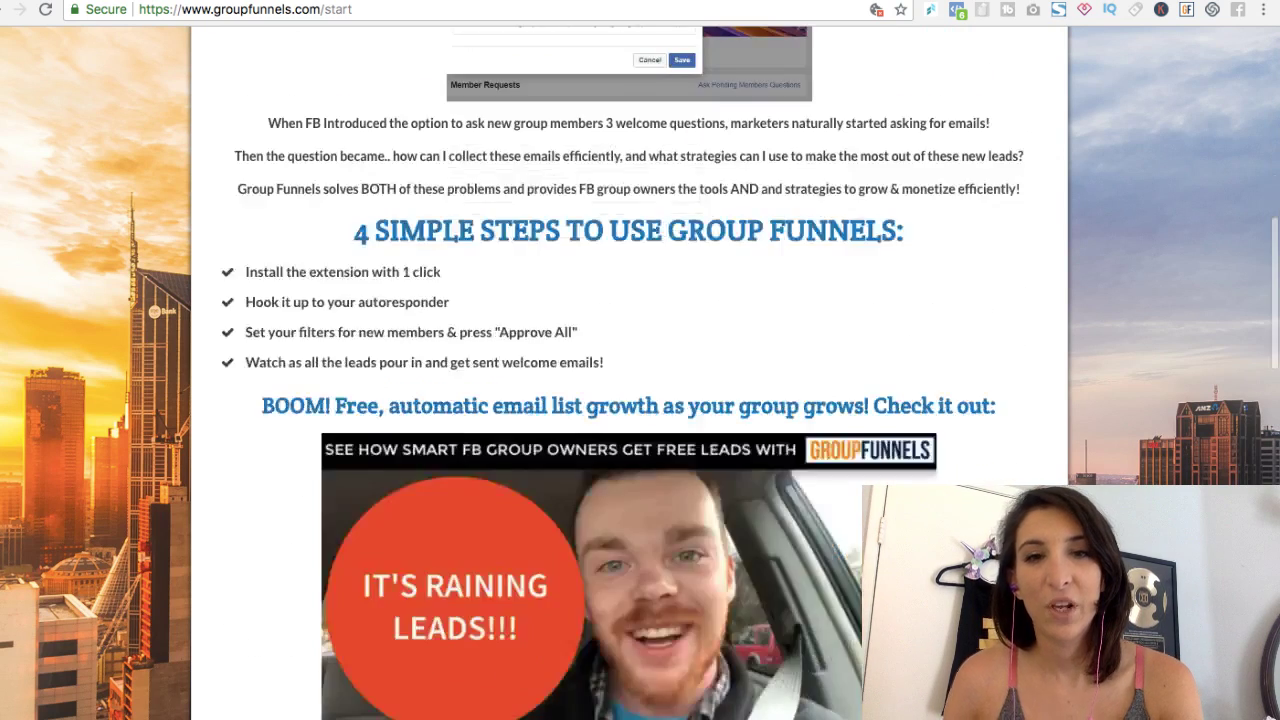
pyautogui.scroll(-10, 640, 400)
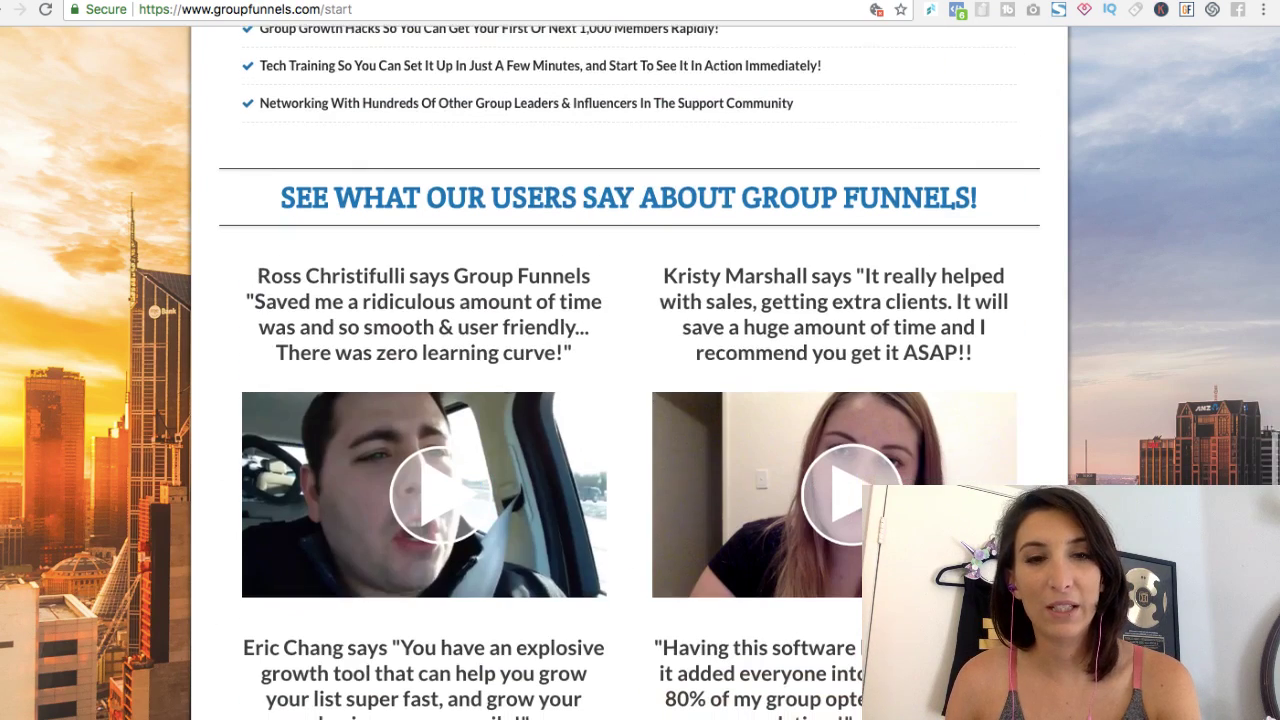
pyautogui.scroll(-1, 640, 400)
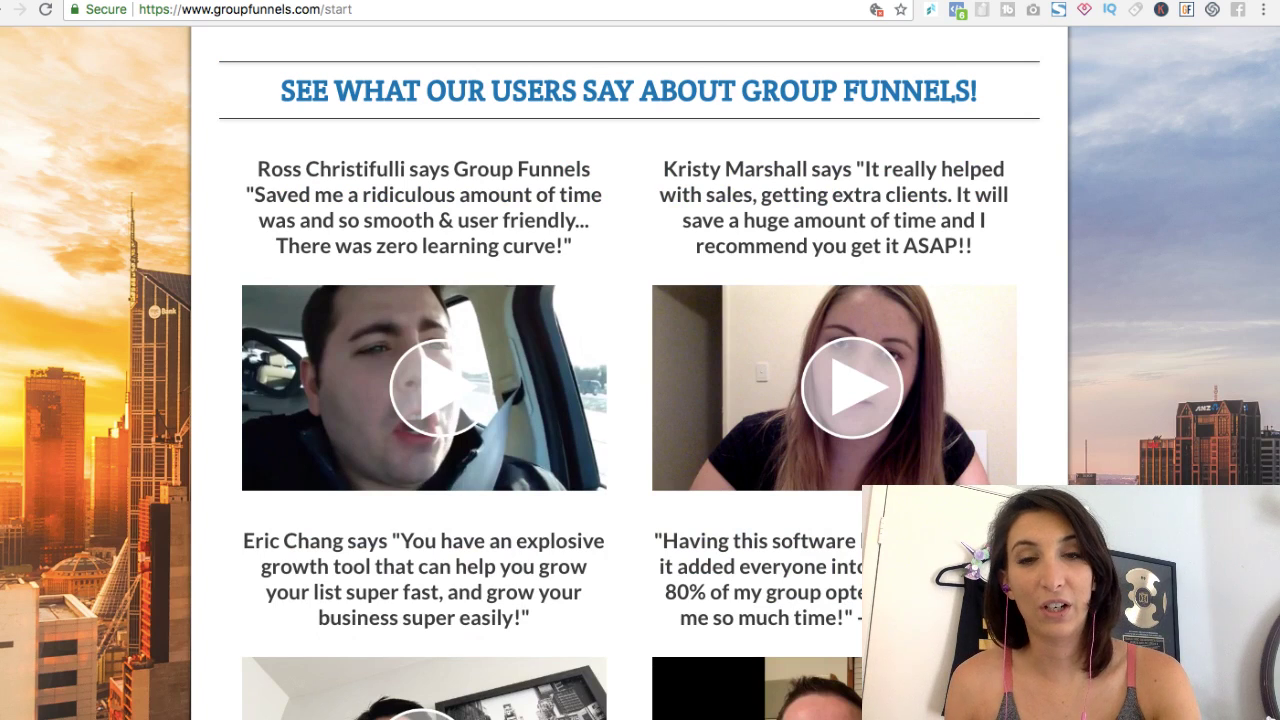
pyautogui.scroll(-5, 640, 400)
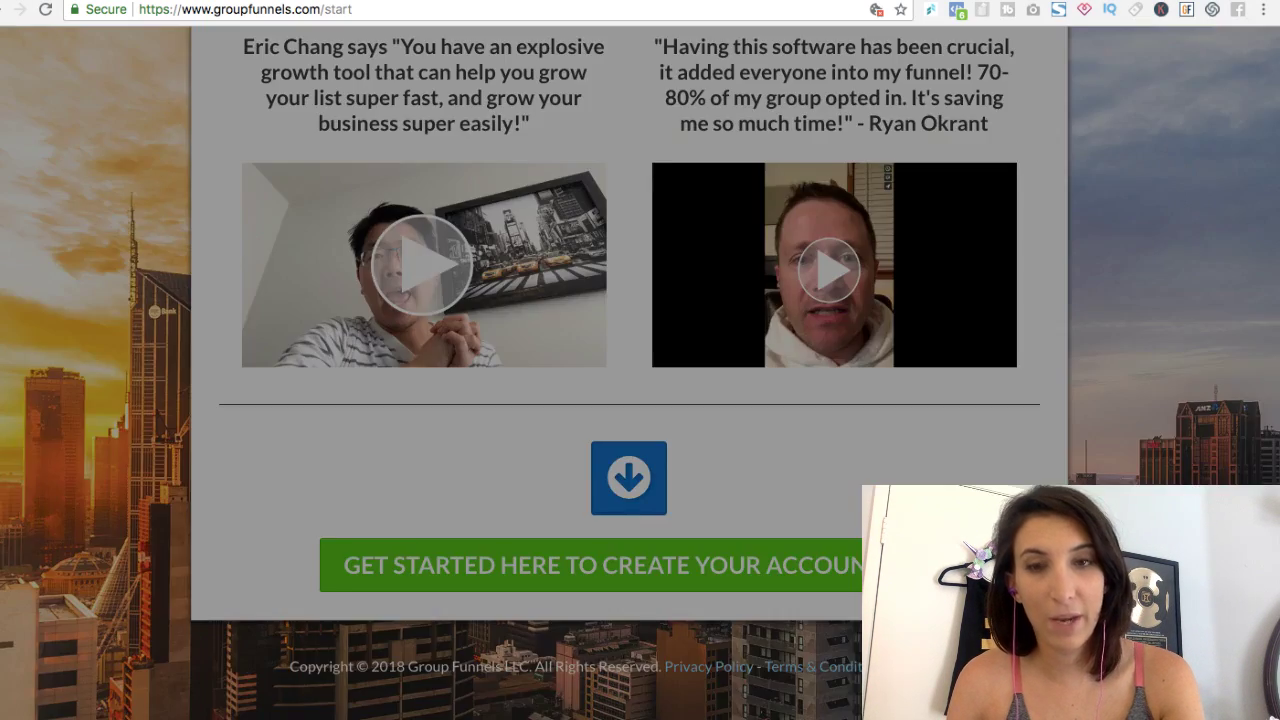
# Step: Enter a name and the contact e-mail address in the signup form and submit it
pyautogui.click(629, 320)
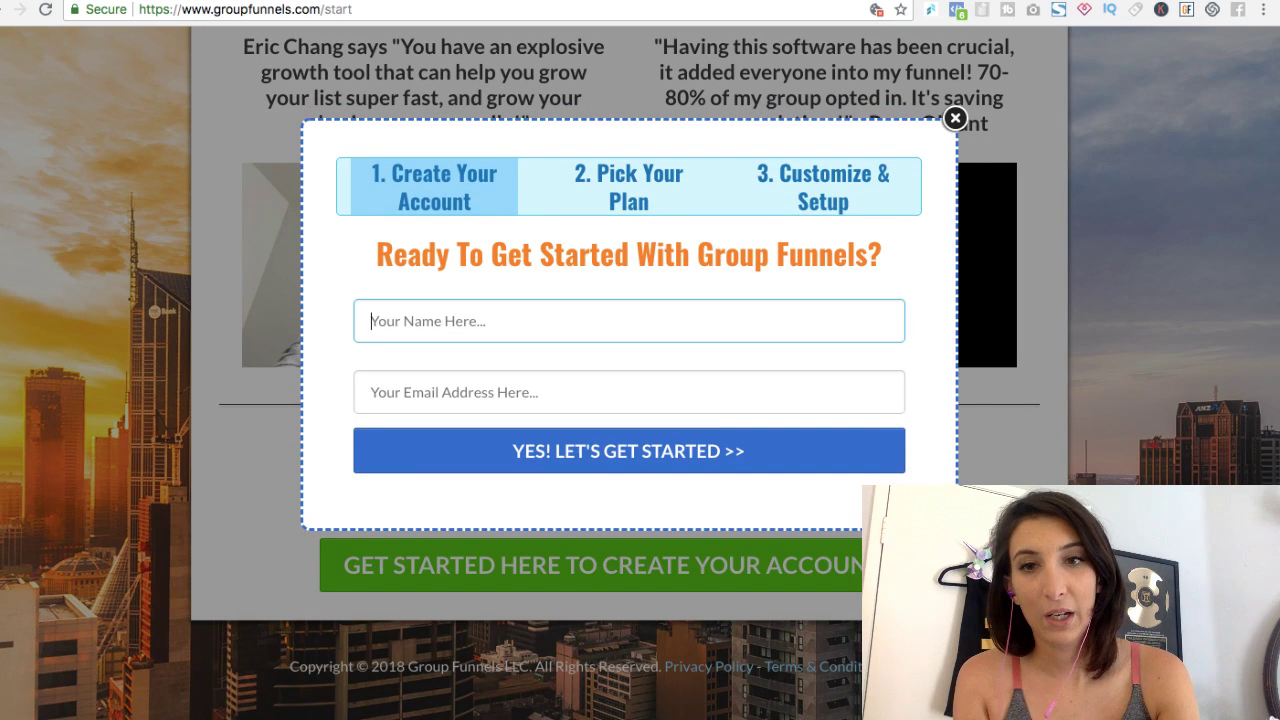
pyautogui.write('r')
pyautogui.click(629, 391)
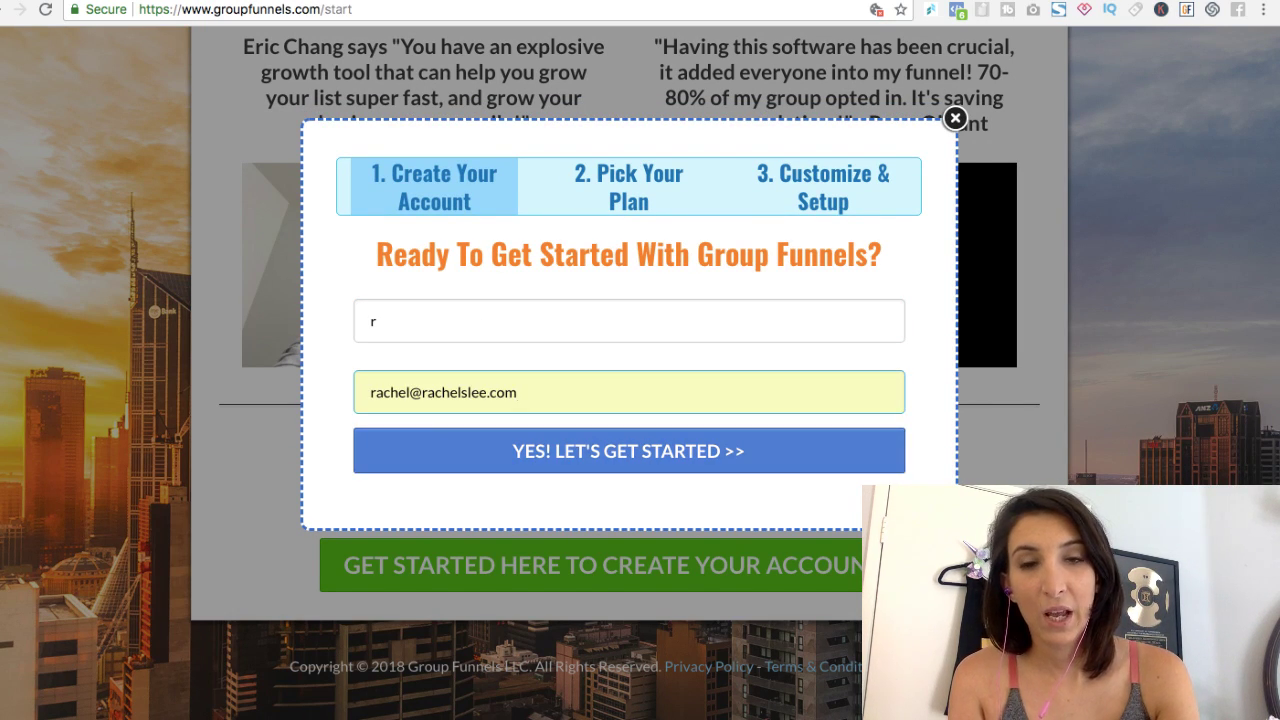
pyautogui.press('Return')
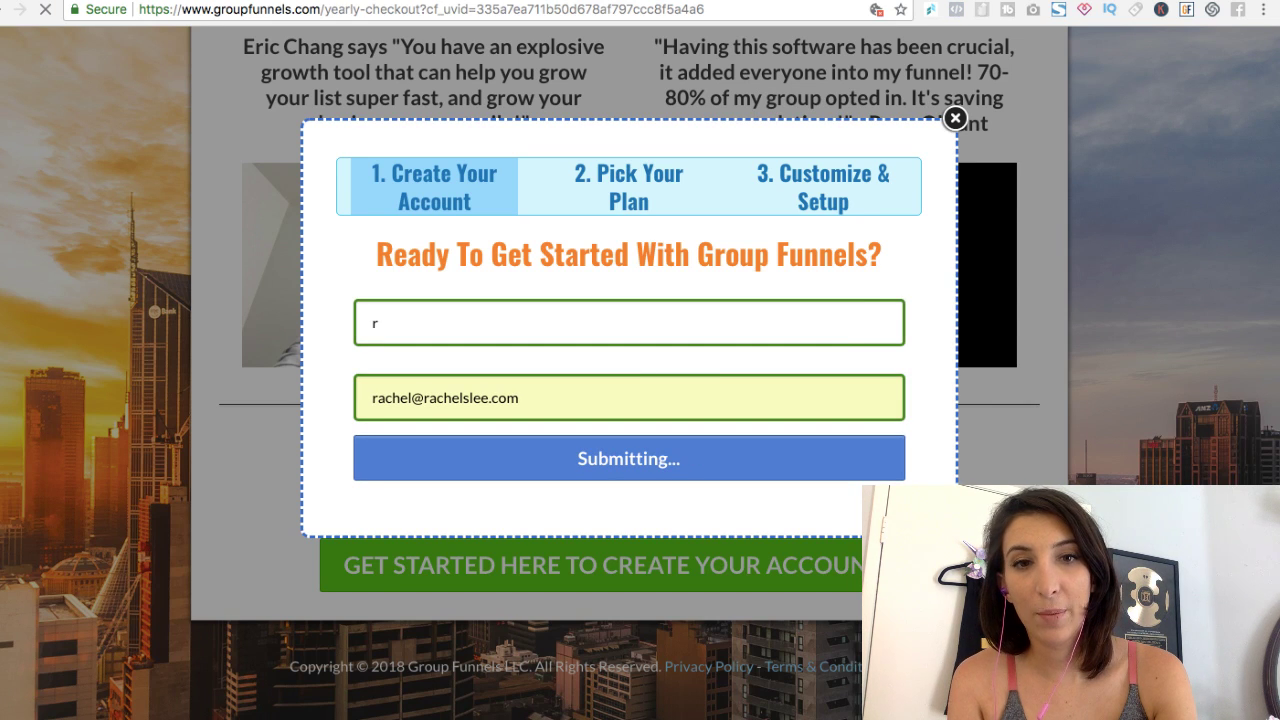
# Step: Select the $297 Group Funnels Lifetime Access plan on the checkout page
pyautogui.scroll(-3, 640, 360)
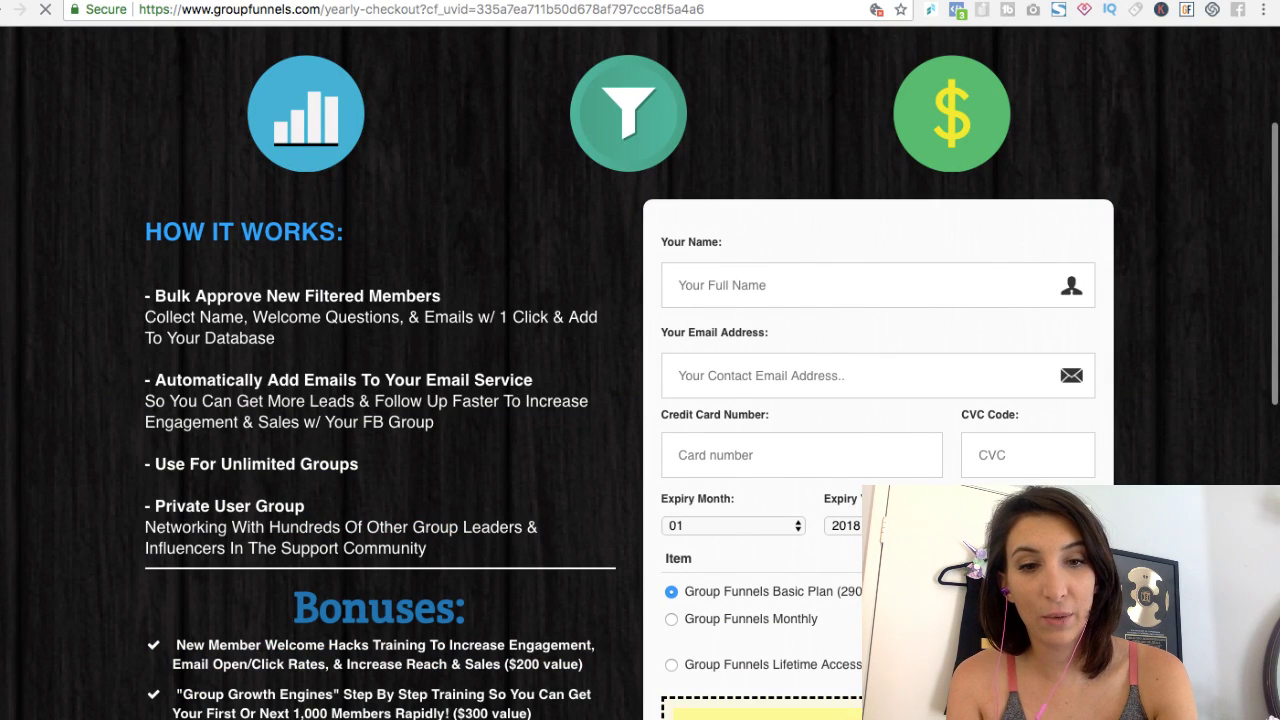
pyautogui.scroll(-8, 640, 360)
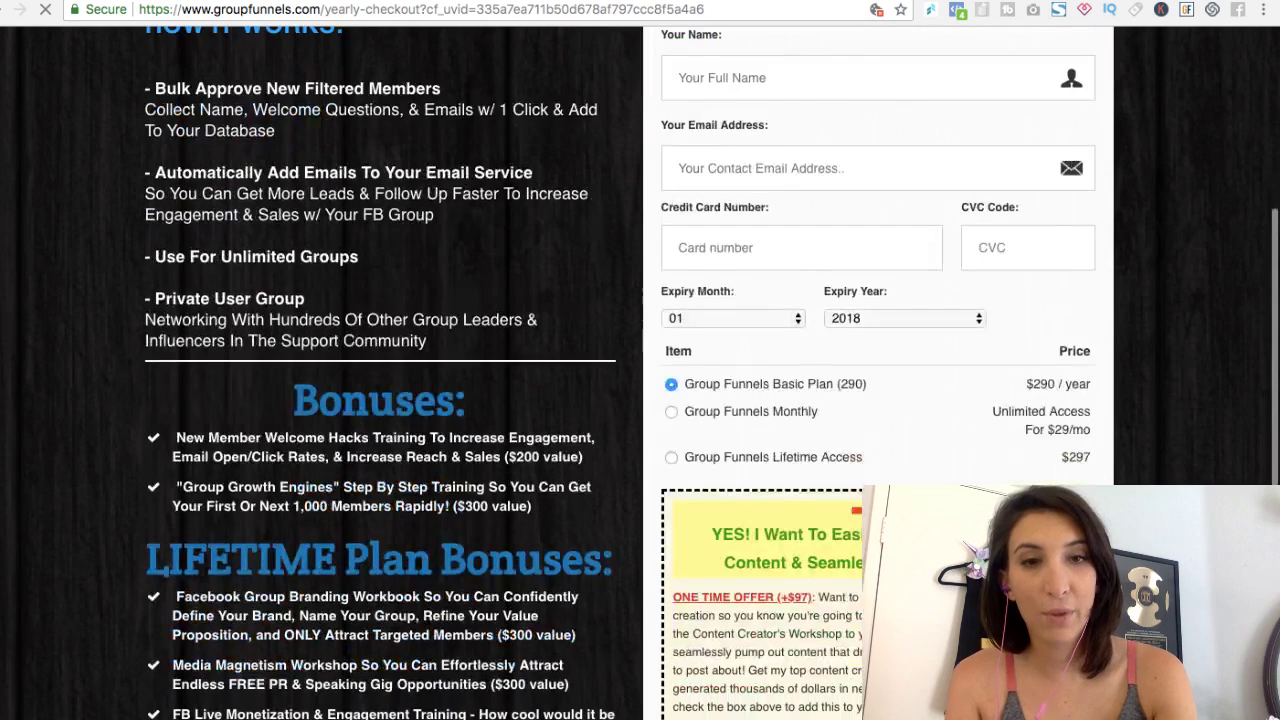
pyautogui.click(671, 313)
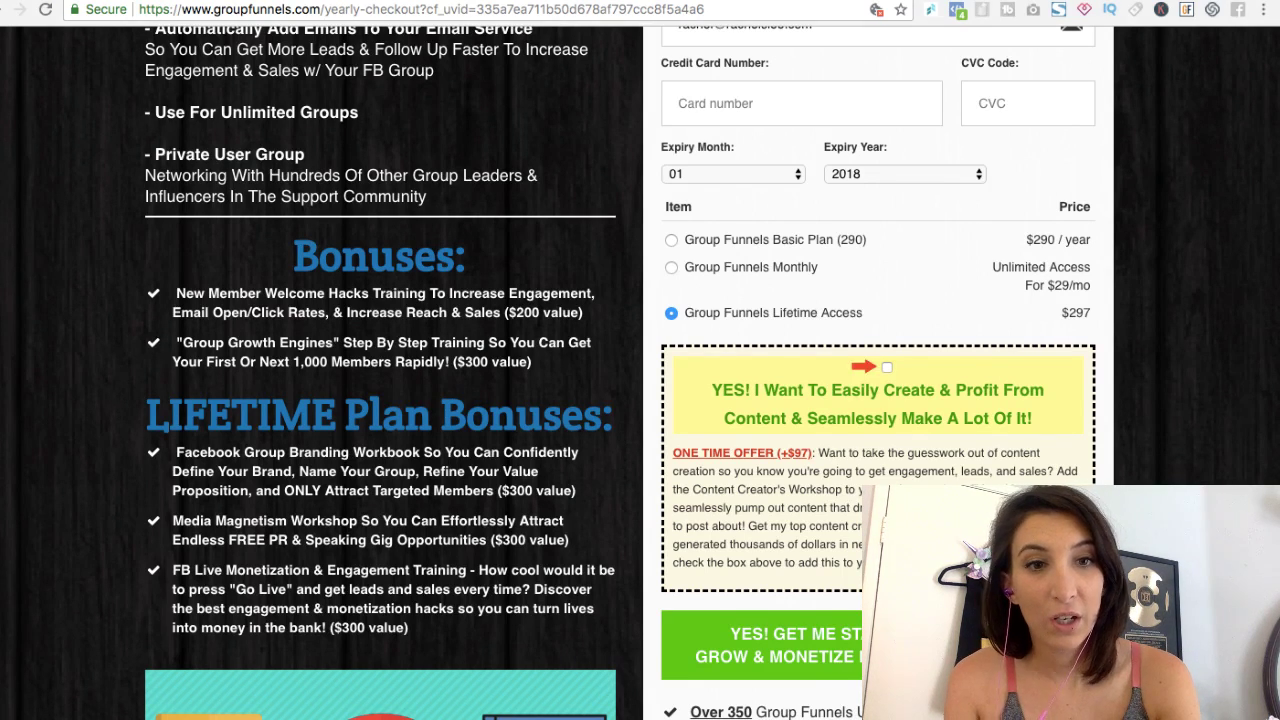
pyautogui.scroll(-2, 640, 400)
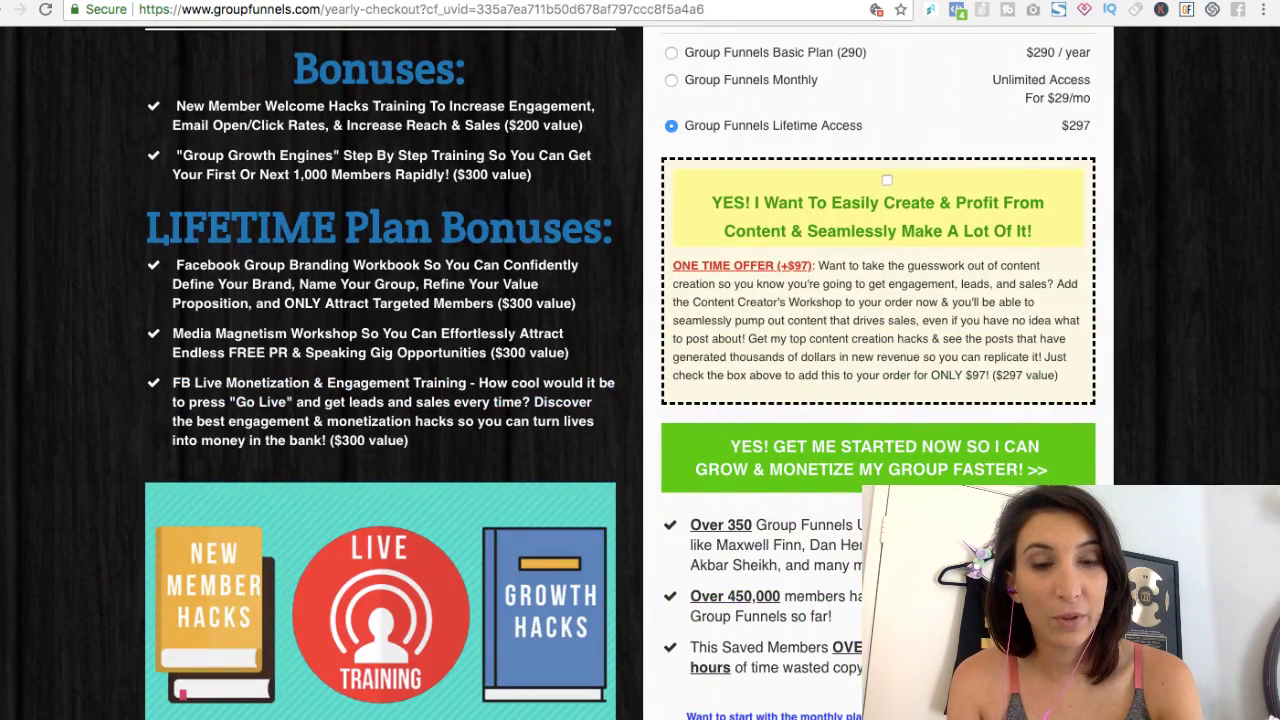
pyautogui.scroll(-2, 640, 400)
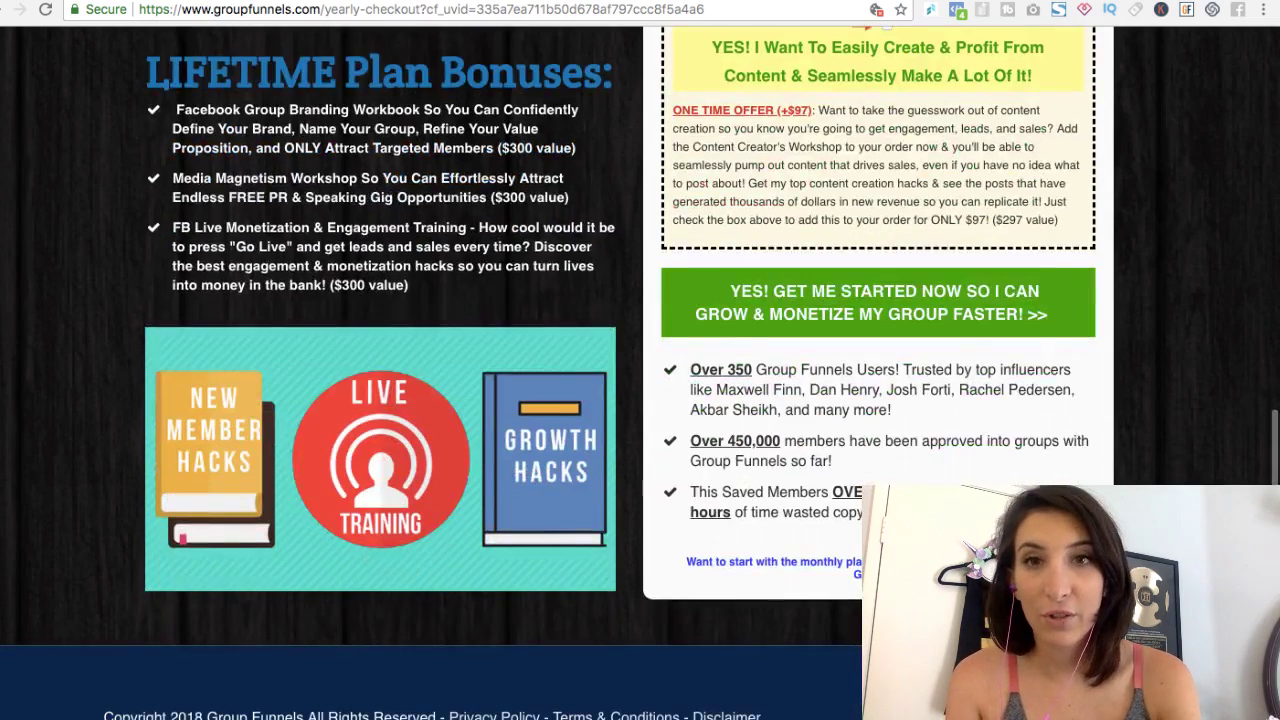
pyautogui.scroll(-1, 640, 400)
pyautogui.scroll(15, 640, 400)
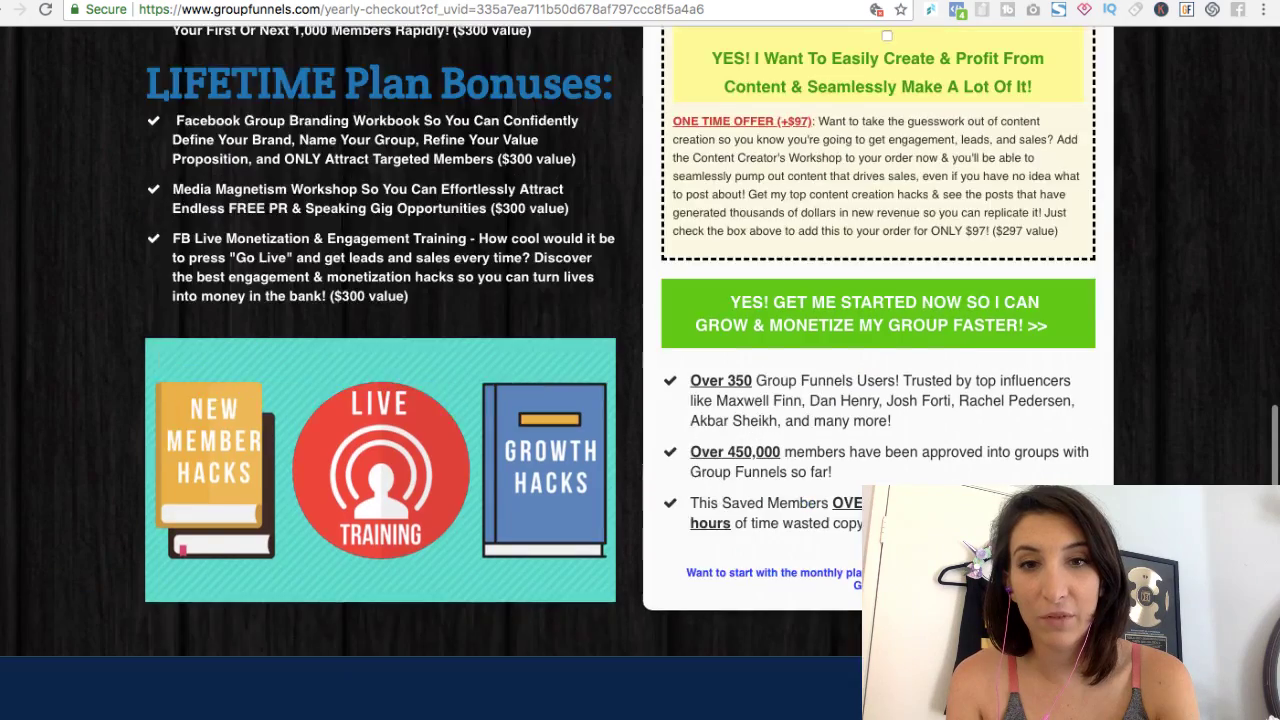
pyautogui.scroll(-15, 640, 400)
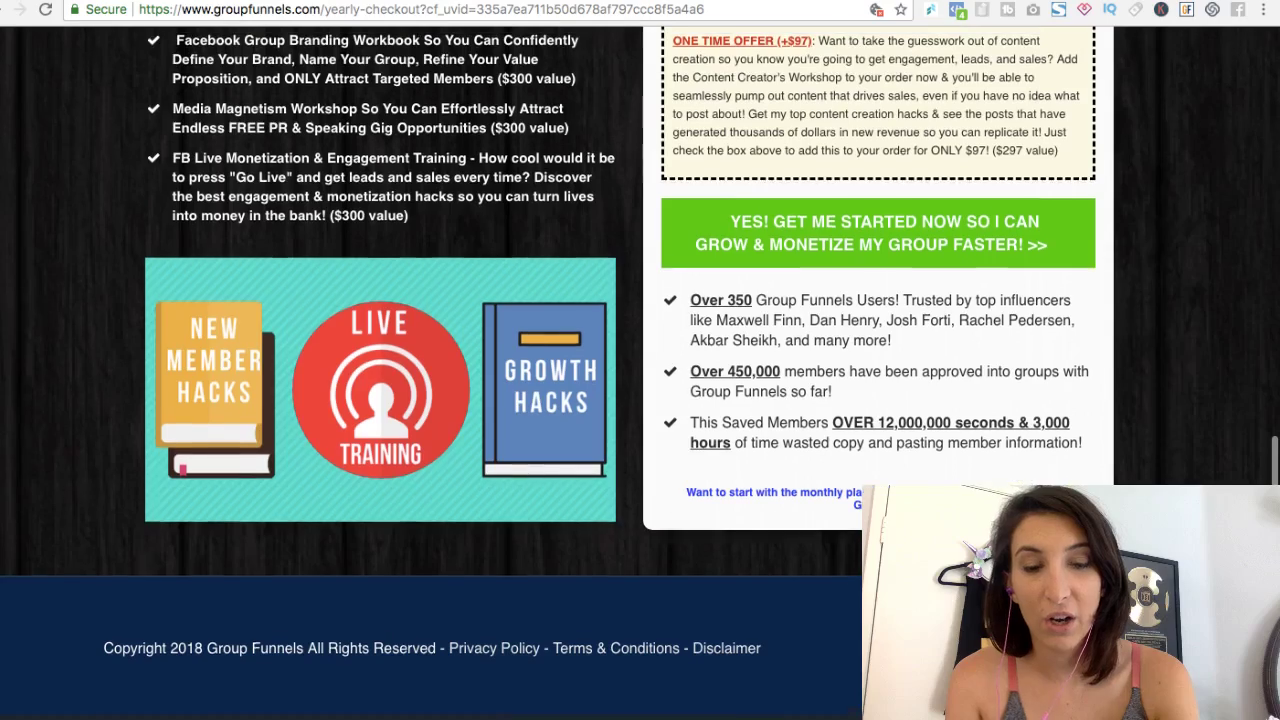